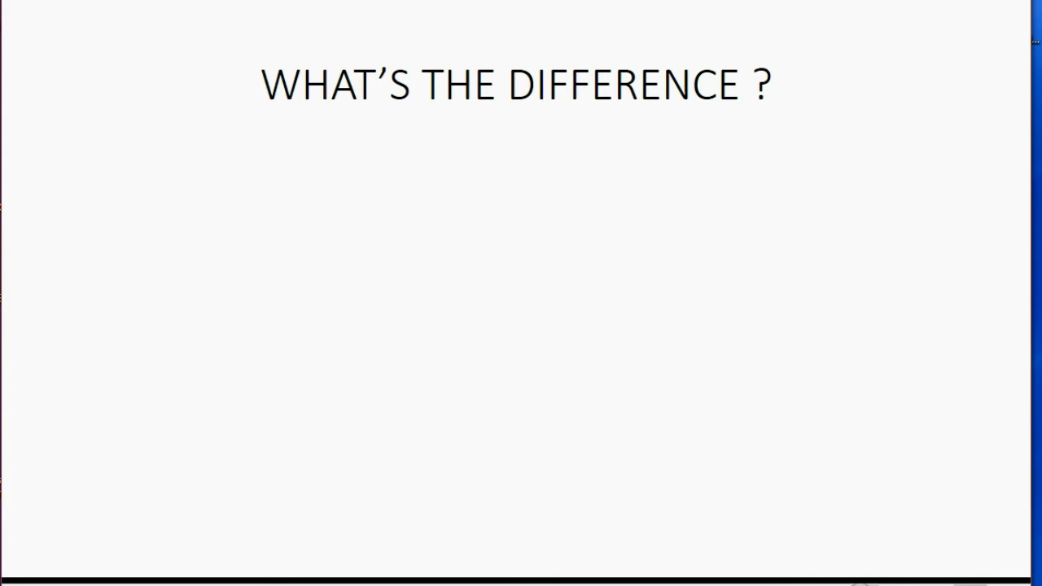
Reveal the 'WRONG WAY (ALL GOES TO INSURANCE EXPENSE)' point on the current slide
{"action": "key", "text": "Right"}
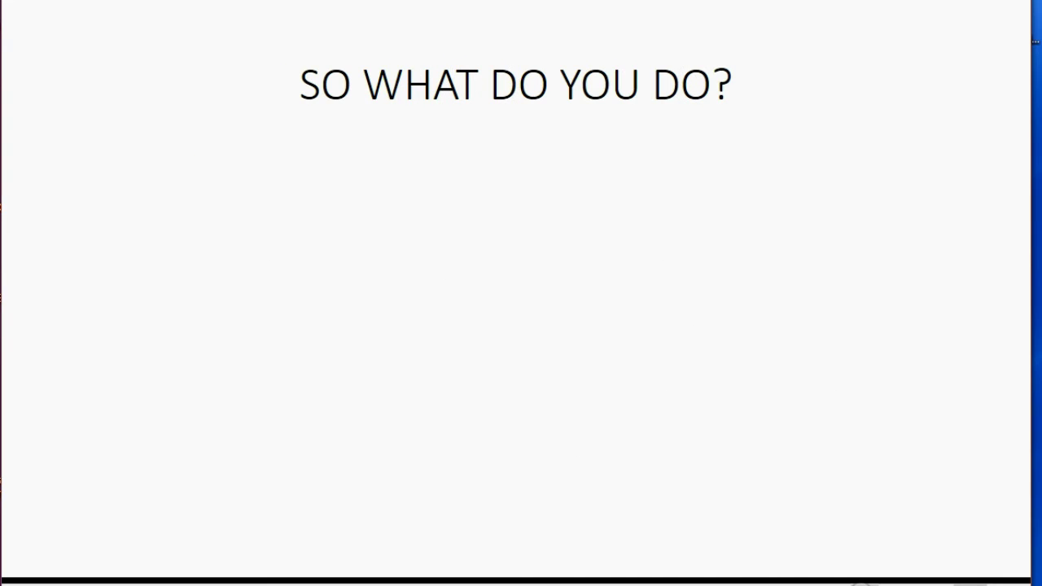
{"action": "key", "text": "Right"}
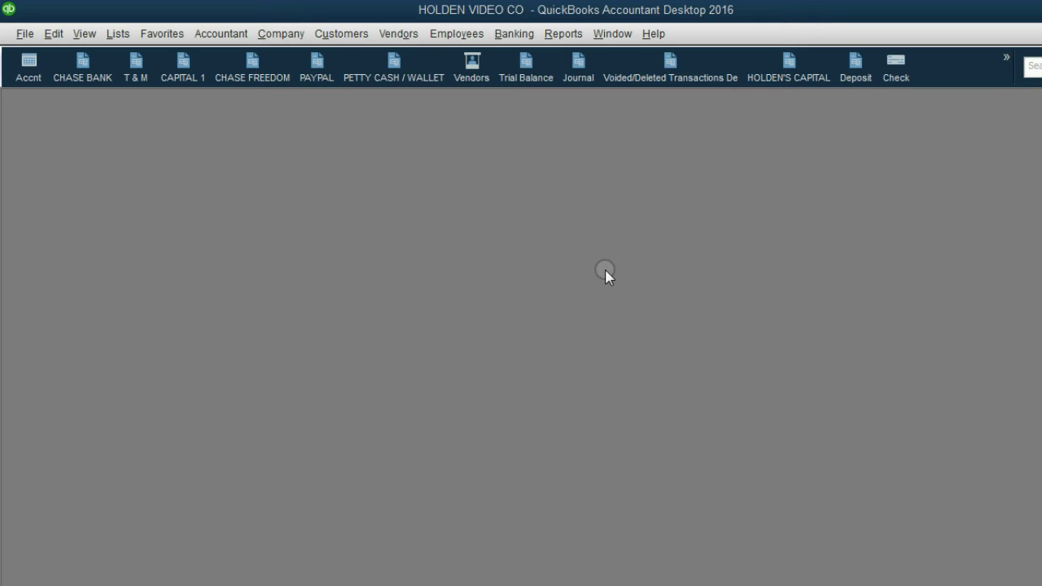
Start a new check from the CHASE BANK account numbered 261
{"action": "left_click", "coordinate": [505, 41]}
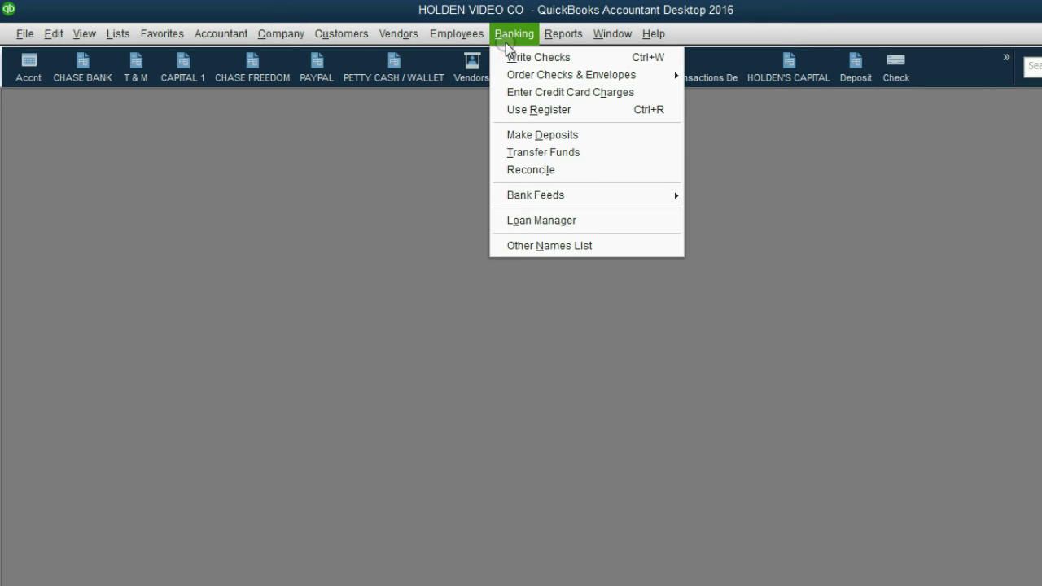
{"action": "left_click", "coordinate": [509, 58]}
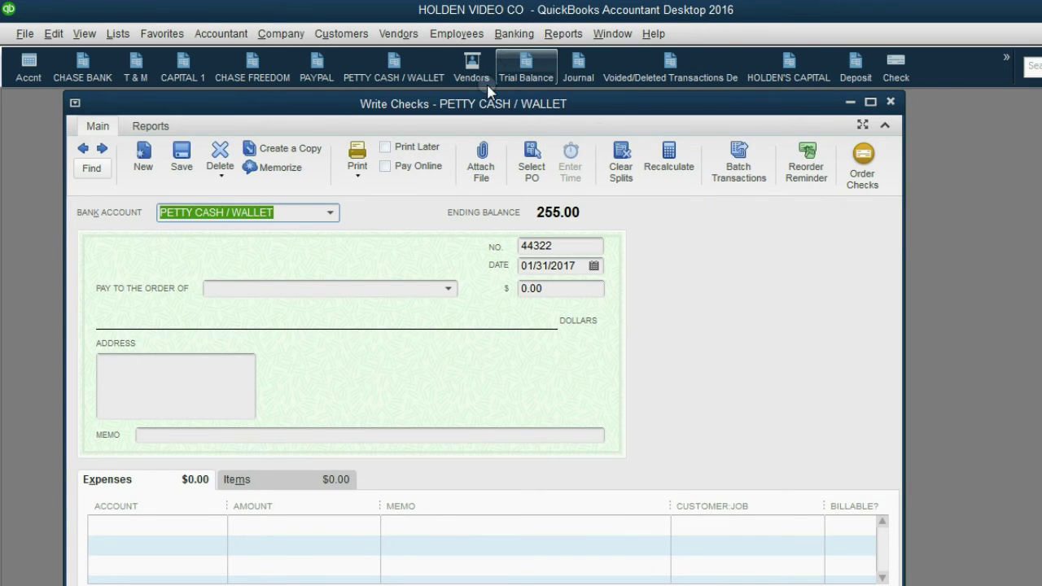
{"action": "left_click", "coordinate": [330, 212]}
{"action": "left_click", "coordinate": [289, 273]}
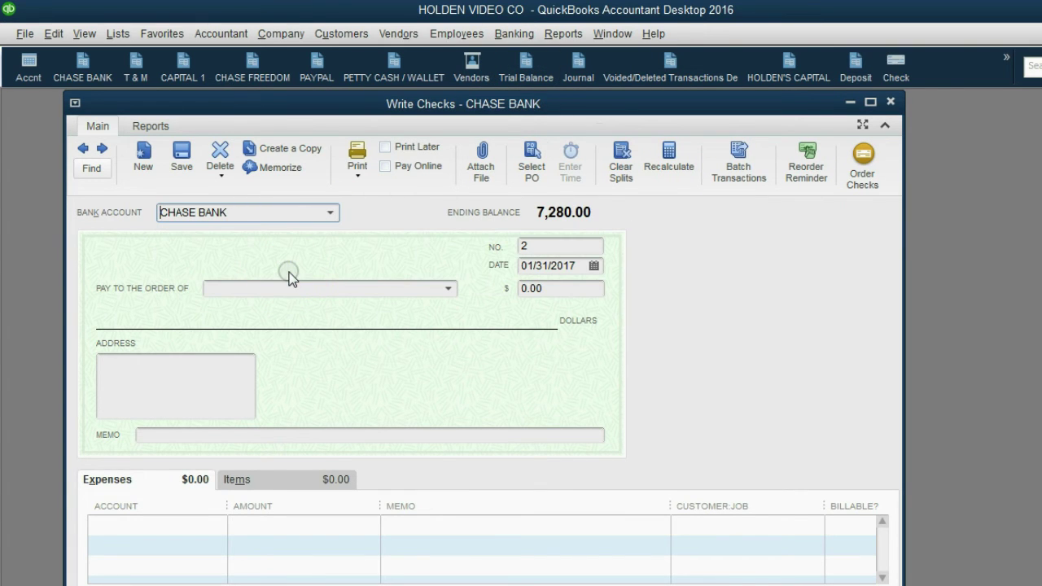
{"action": "left_click", "coordinate": [519, 244]}
{"action": "type", "text": "61"}
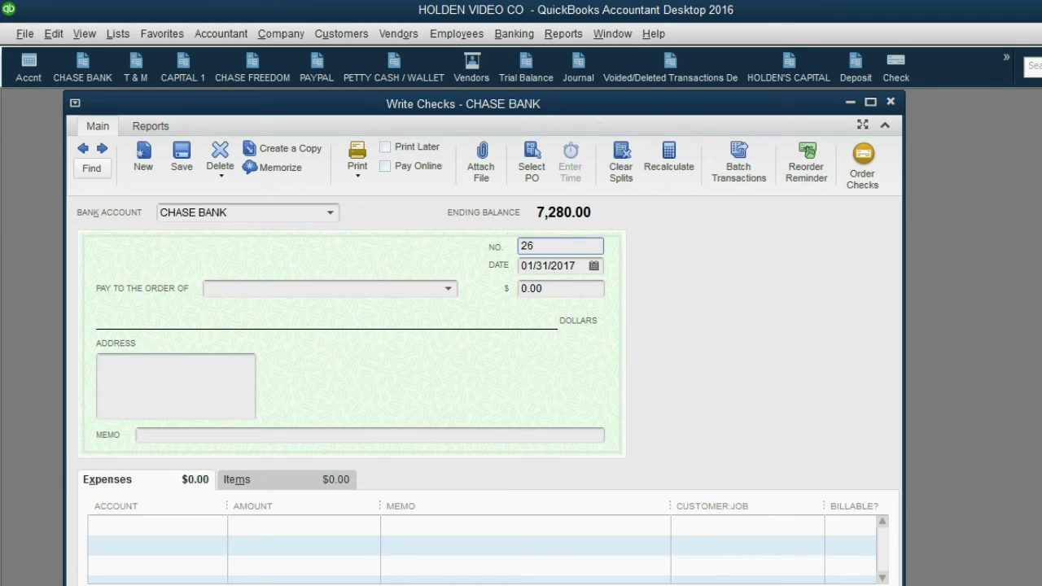
Date the check 01/01/2017, payable to FARMER'S INSURANCE for 1200
{"action": "left_click", "coordinate": [593, 265]}
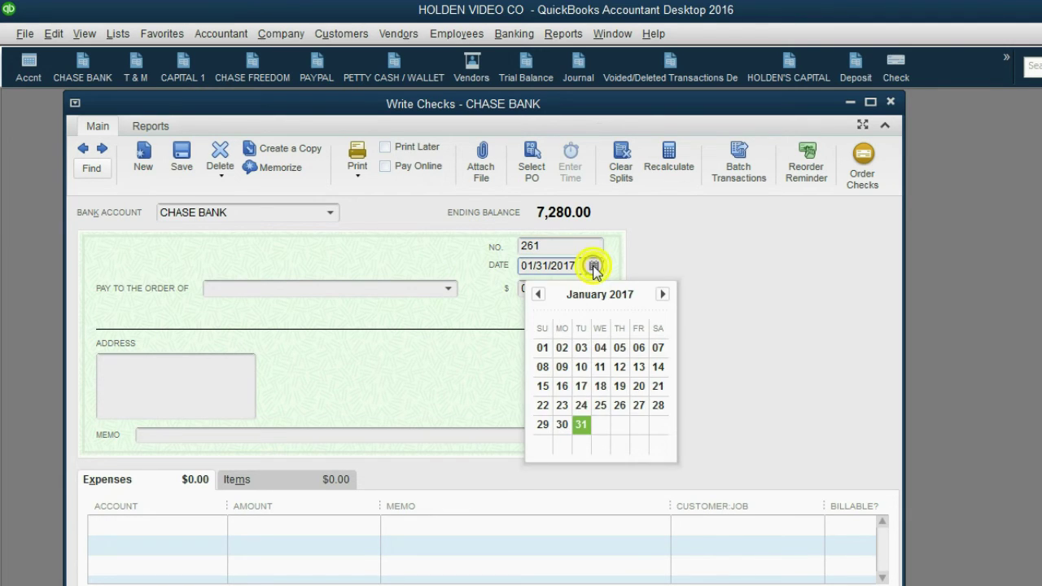
{"action": "left_click", "coordinate": [543, 348]}
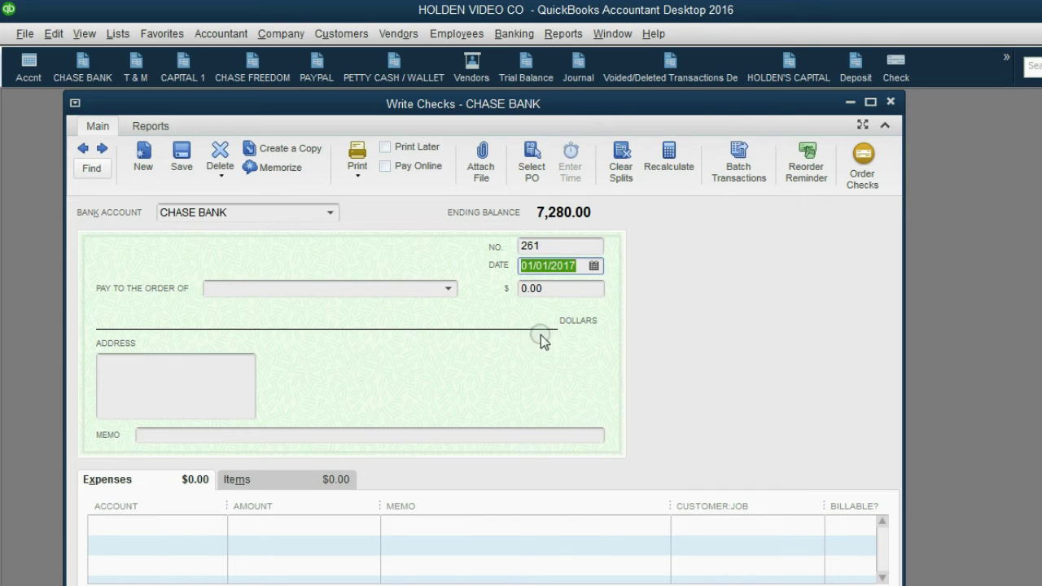
{"action": "left_click", "coordinate": [550, 266]}
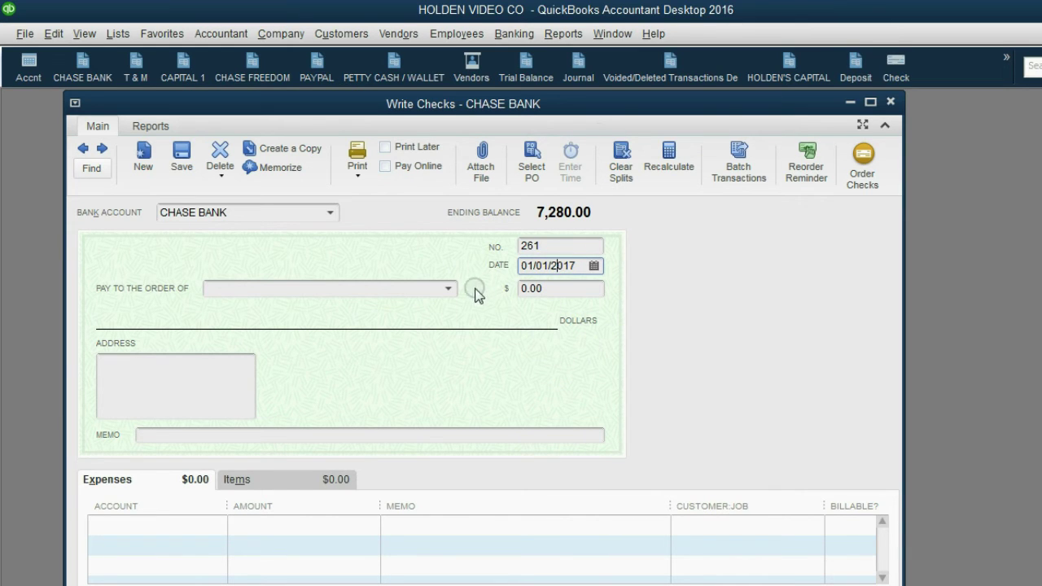
{"action": "left_click", "coordinate": [448, 290]}
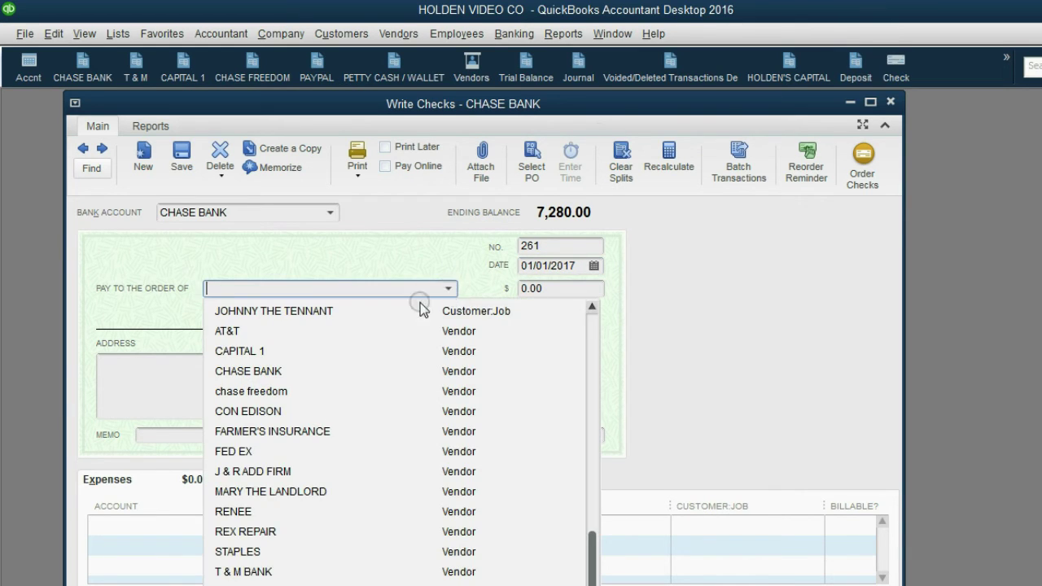
{"action": "left_click", "coordinate": [342, 431]}
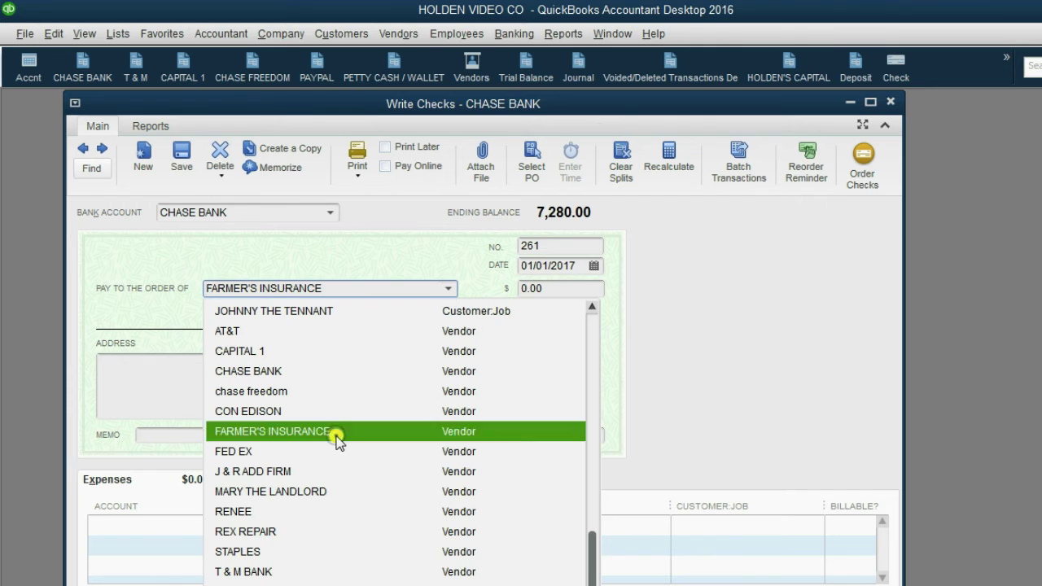
{"action": "left_click", "coordinate": [548, 288]}
{"action": "left_click_drag", "start_coordinate": [547, 288], "coordinate": [513, 295]}
{"action": "type", "text": "12"}
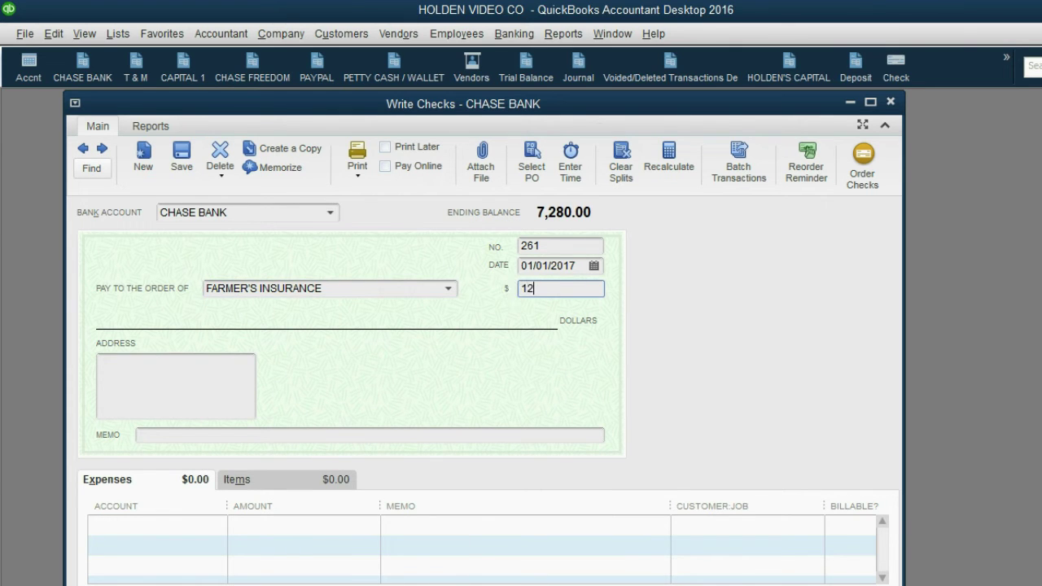
{"action": "type", "text": "00"}
Charge the 1,200.00 check to PREPAID INSURANCE, save it, and open the Trial Balance
{"action": "left_click", "coordinate": [205, 525]}
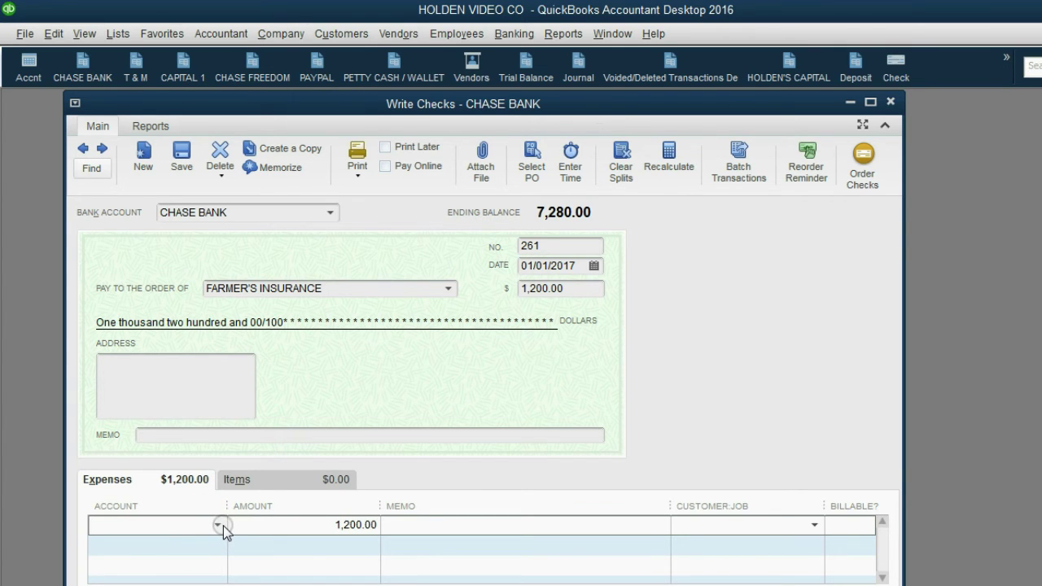
{"action": "left_click", "coordinate": [218, 525]}
{"action": "scroll", "coordinate": [315, 481], "scroll_direction": "up", "scroll_amount": 3}
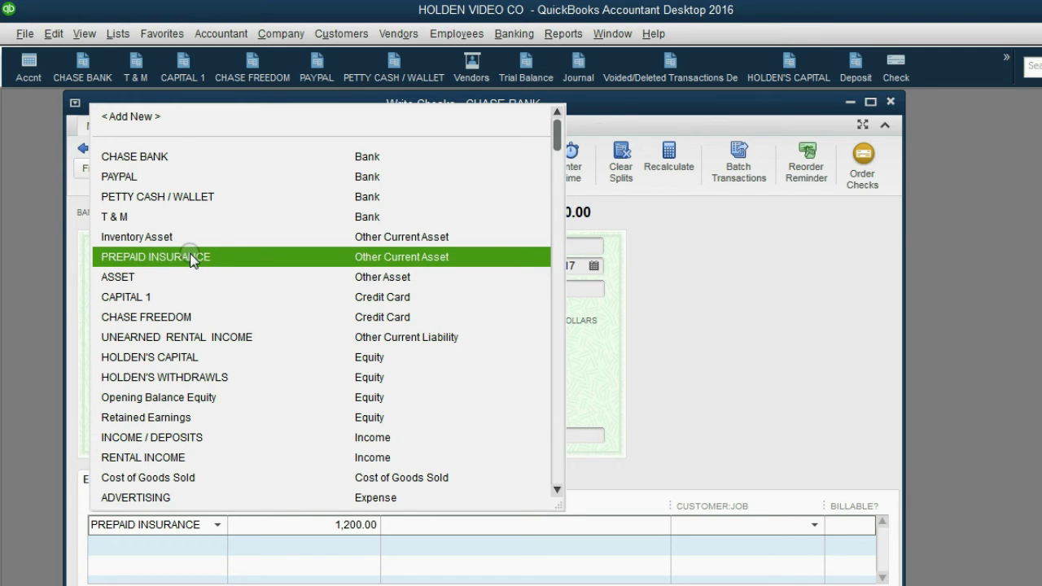
{"action": "left_click", "coordinate": [192, 258]}
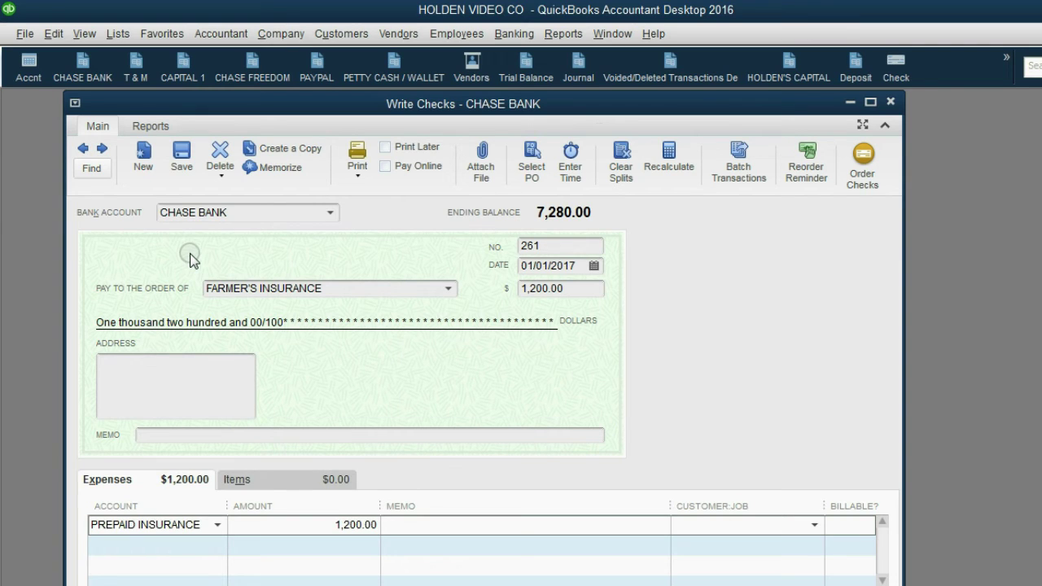
{"action": "left_click", "coordinate": [534, 267]}
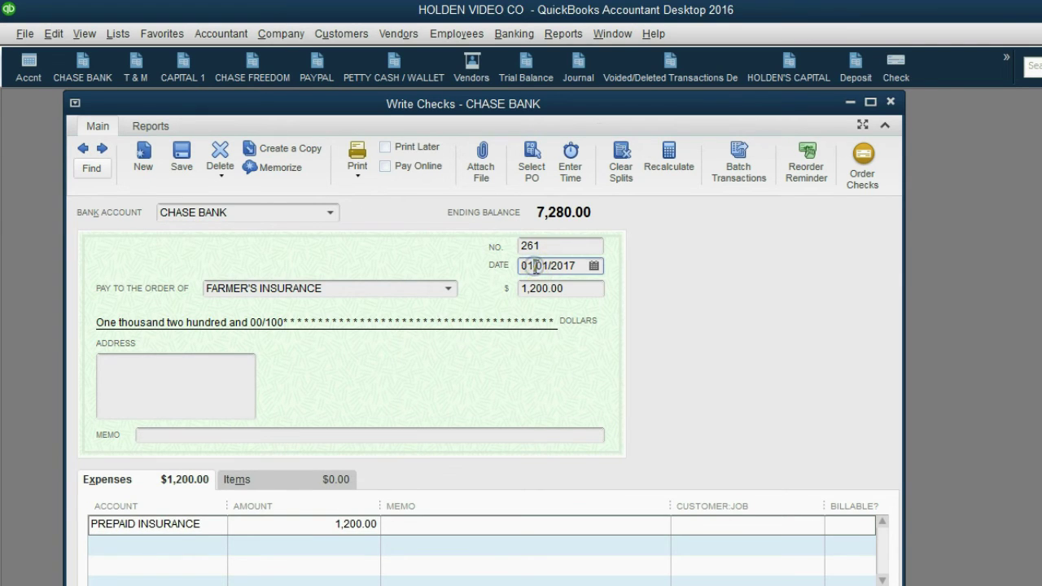
{"action": "left_click", "coordinate": [542, 288]}
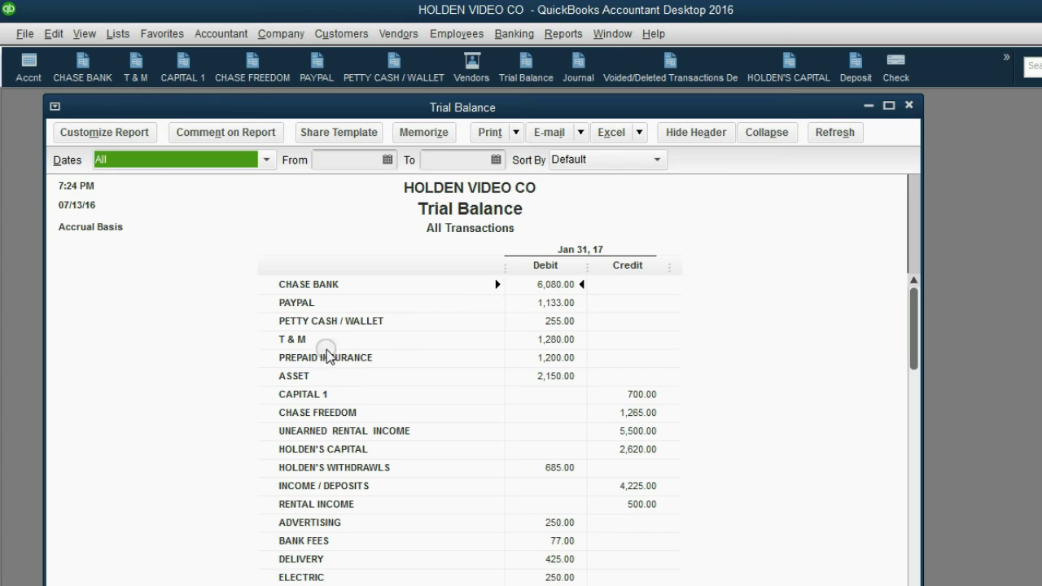
Check the 1,200.00 PREPAID INSURANCE debit in the Trial Balance, then close the report
{"action": "left_click", "coordinate": [325, 355]}
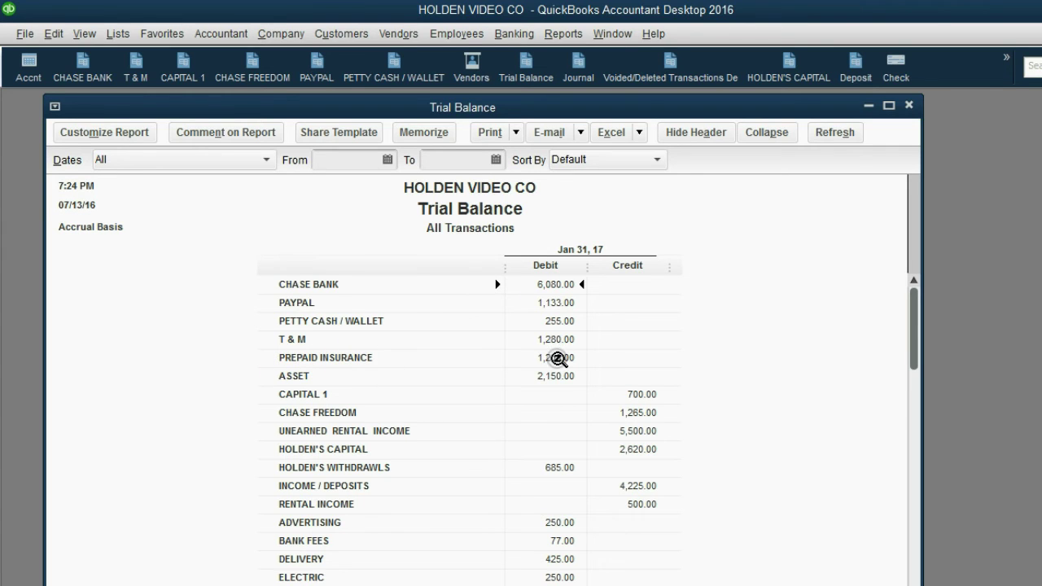
{"action": "left_click", "coordinate": [558, 359]}
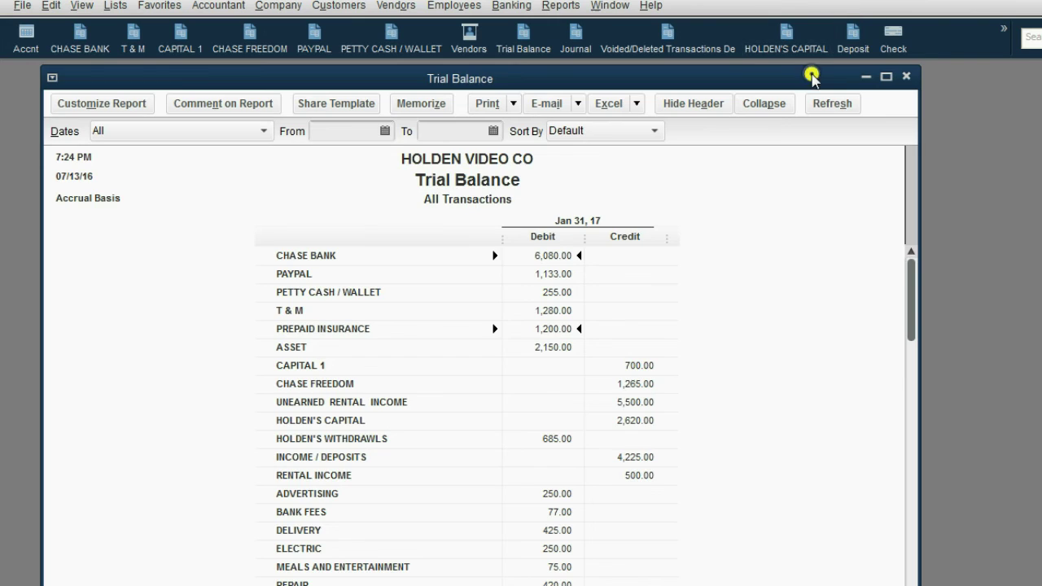
{"action": "key", "text": "Escape"}
Start a new general journal entry dated 01/31/2017
{"action": "left_click", "coordinate": [272, 7]}
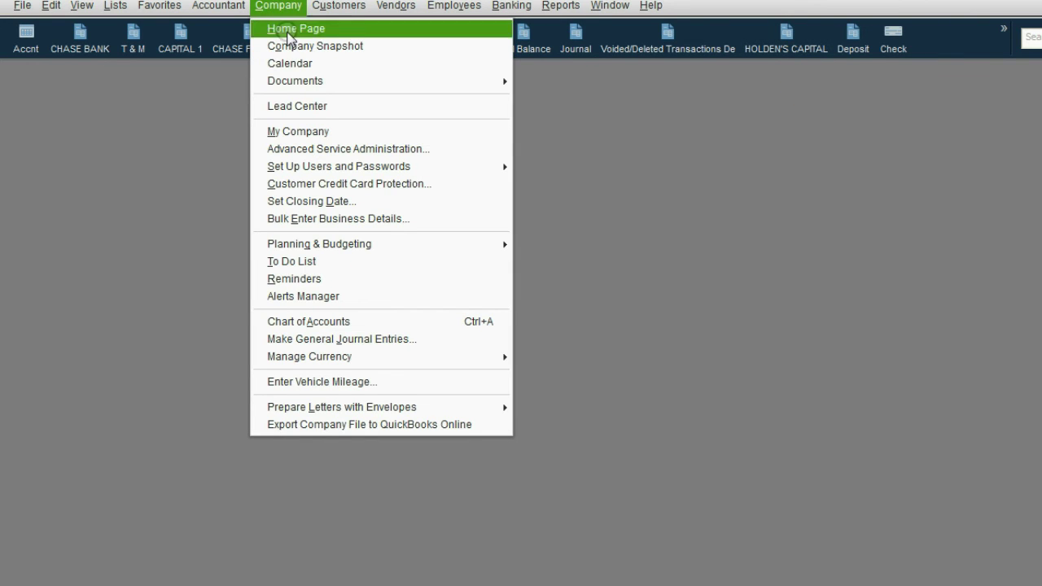
{"action": "left_click", "coordinate": [358, 338]}
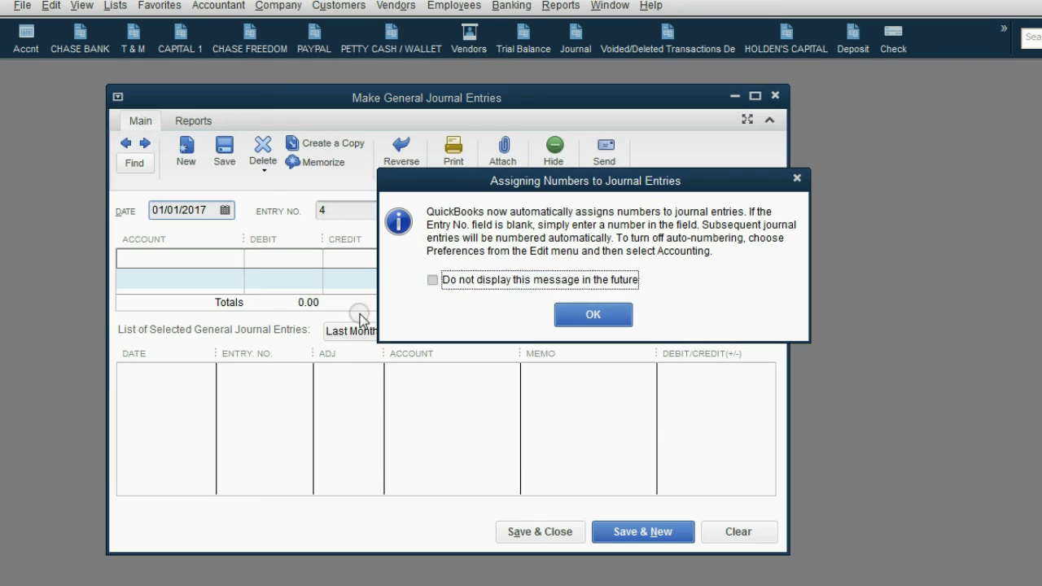
{"action": "left_click", "coordinate": [579, 315]}
{"action": "left_click", "coordinate": [225, 211]}
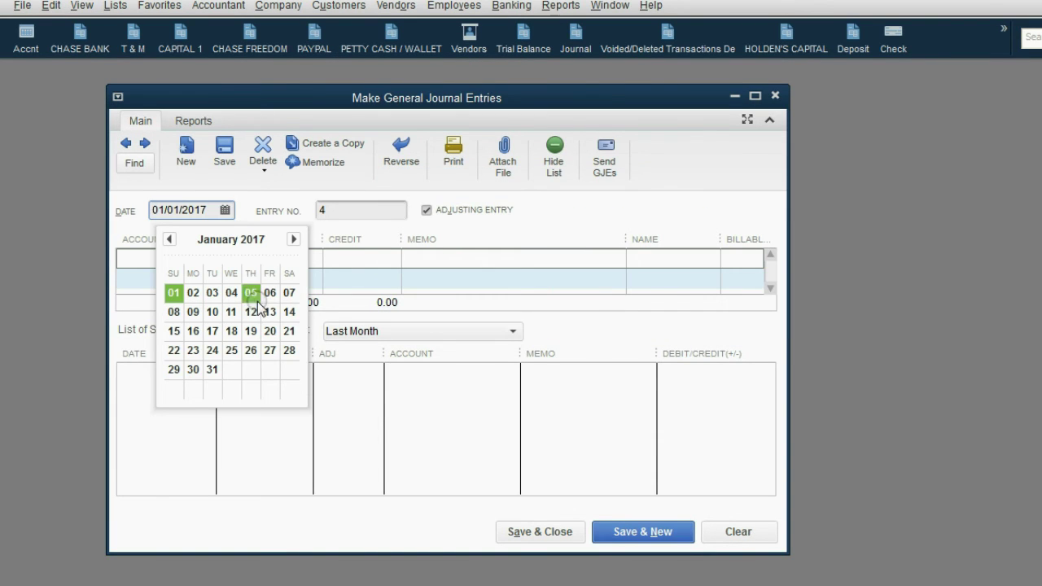
{"action": "left_click", "coordinate": [211, 372]}
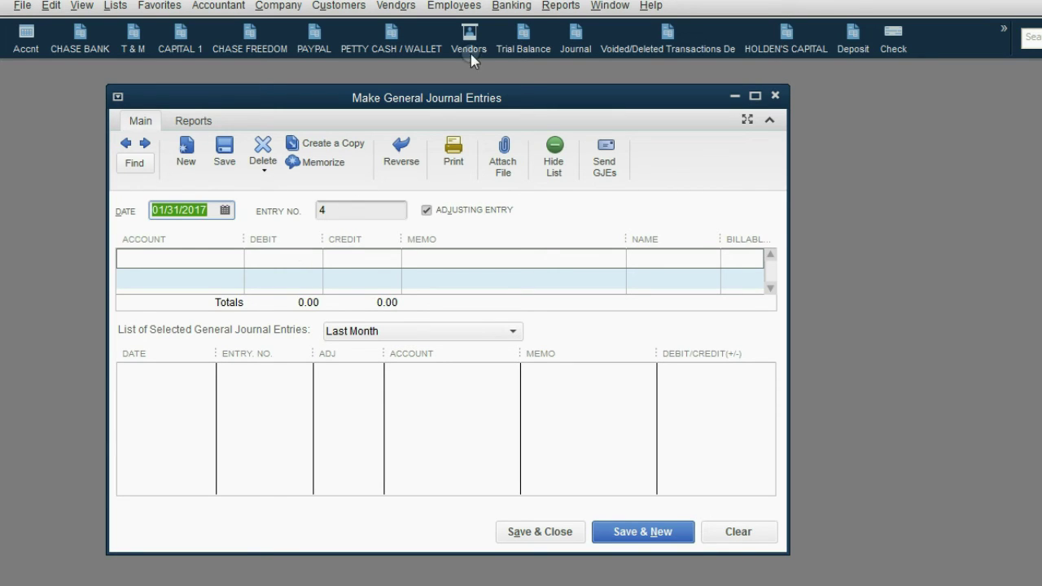
Reopen the Trial Balance report and move it to the right beside the entry
{"action": "left_click", "coordinate": [521, 42]}
{"action": "left_click_drag", "start_coordinate": [523, 42], "coordinate": [868, 92]}
{"action": "left_click", "coordinate": [723, 342]}
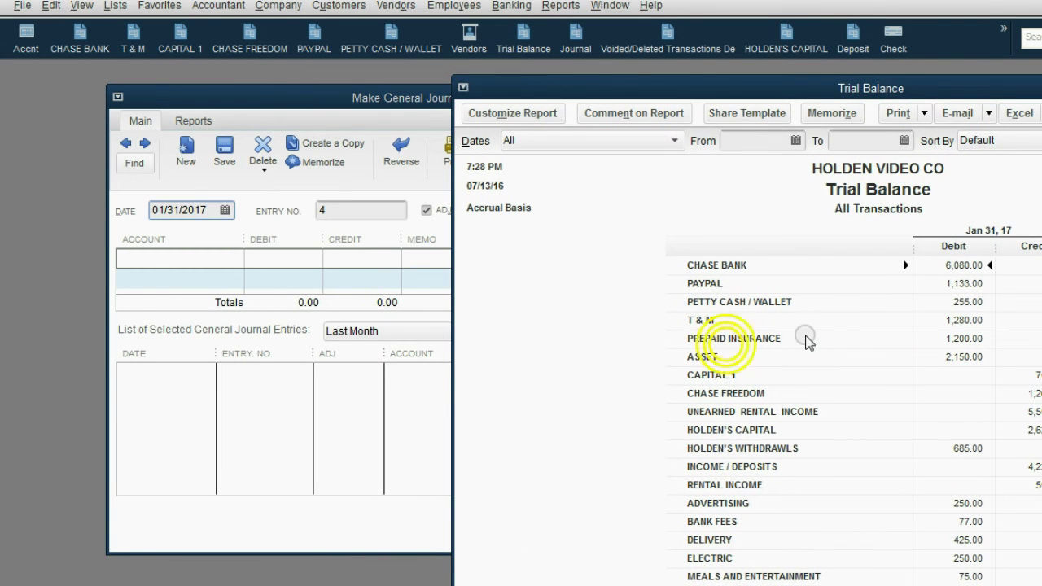
Select the 1,200.00 Prepaid Insurance balance in the Trial Balance
{"action": "left_click", "coordinate": [954, 340]}
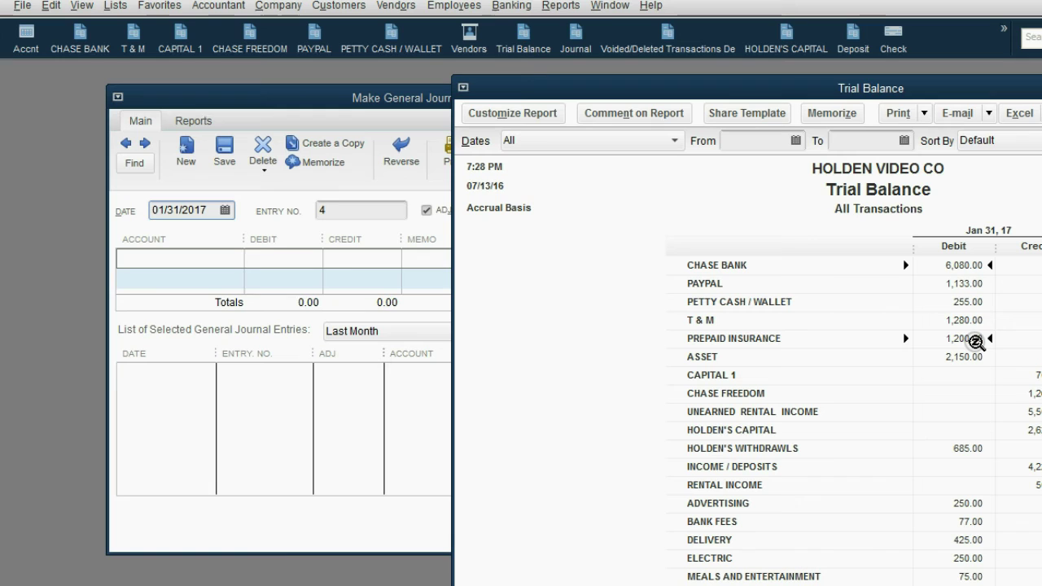
Credit PREPAID INSURANCE 100.00 on the journal entry's first line
{"action": "left_click", "coordinate": [352, 262]}
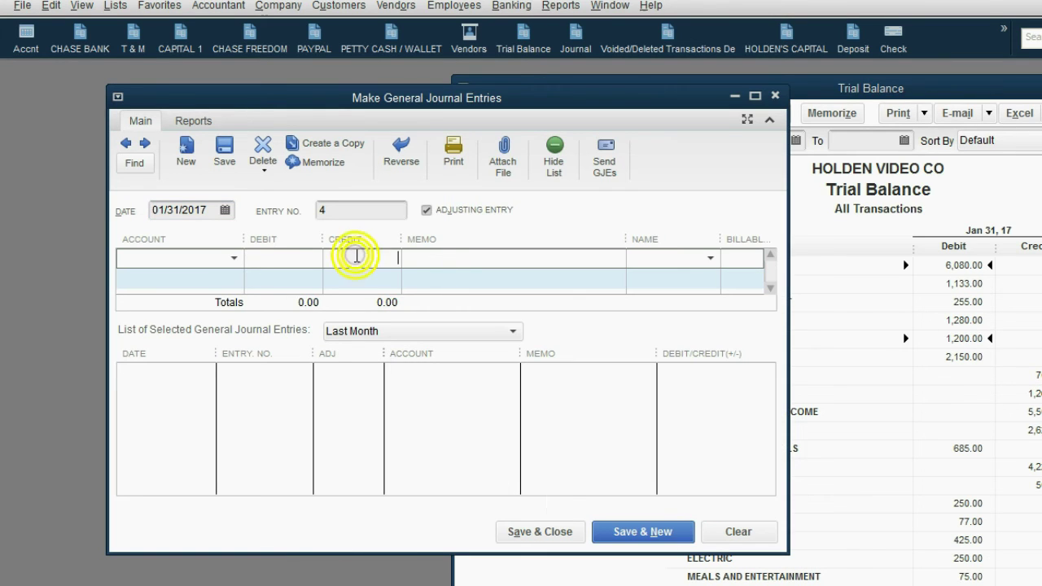
{"action": "left_click", "coordinate": [234, 259]}
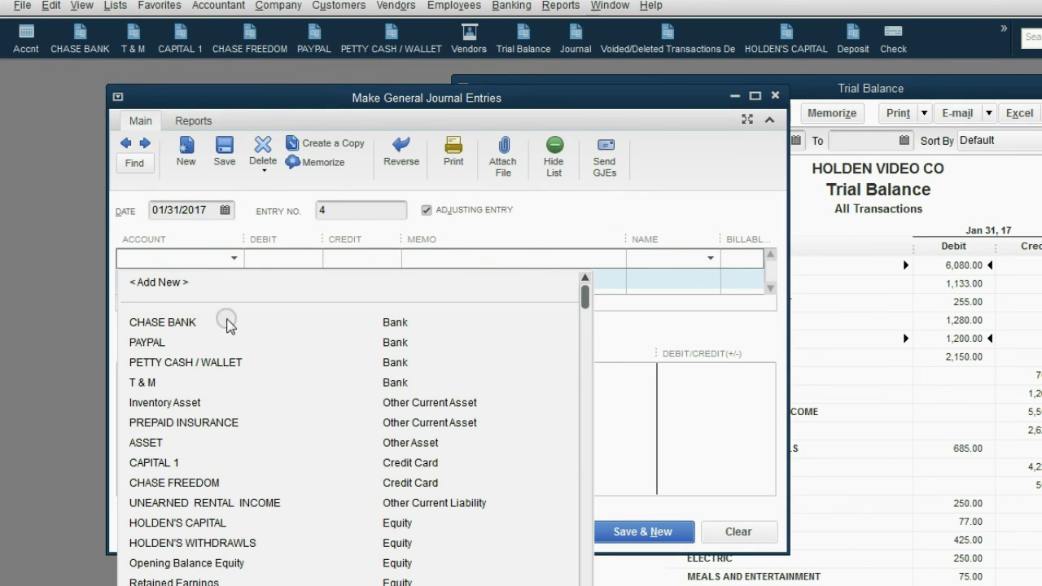
{"action": "left_click", "coordinate": [232, 422]}
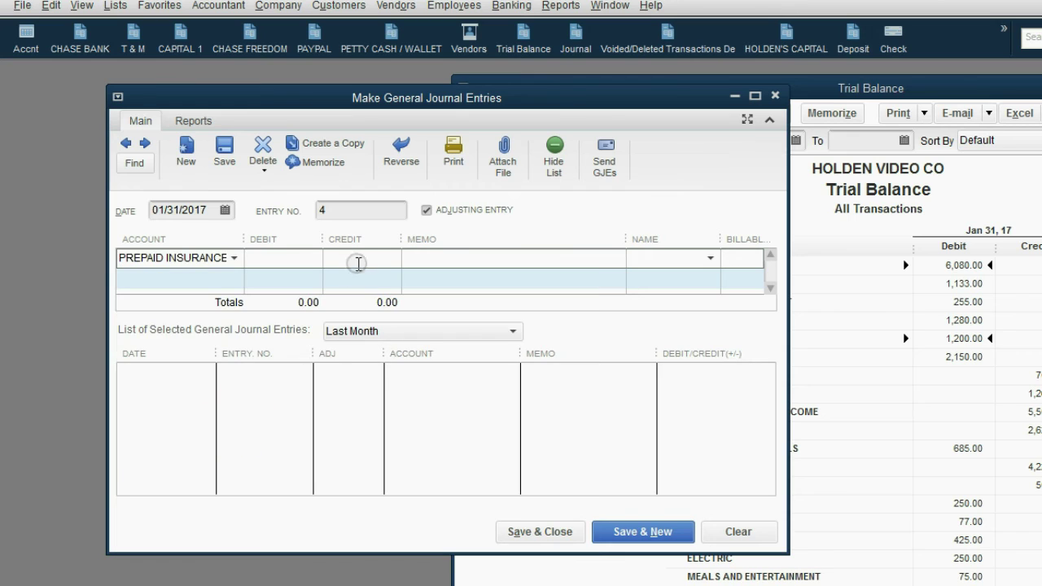
{"action": "left_click", "coordinate": [355, 258]}
{"action": "type", "text": "100"}
{"action": "key", "text": "Tab"}
{"action": "key", "text": "Tab"}
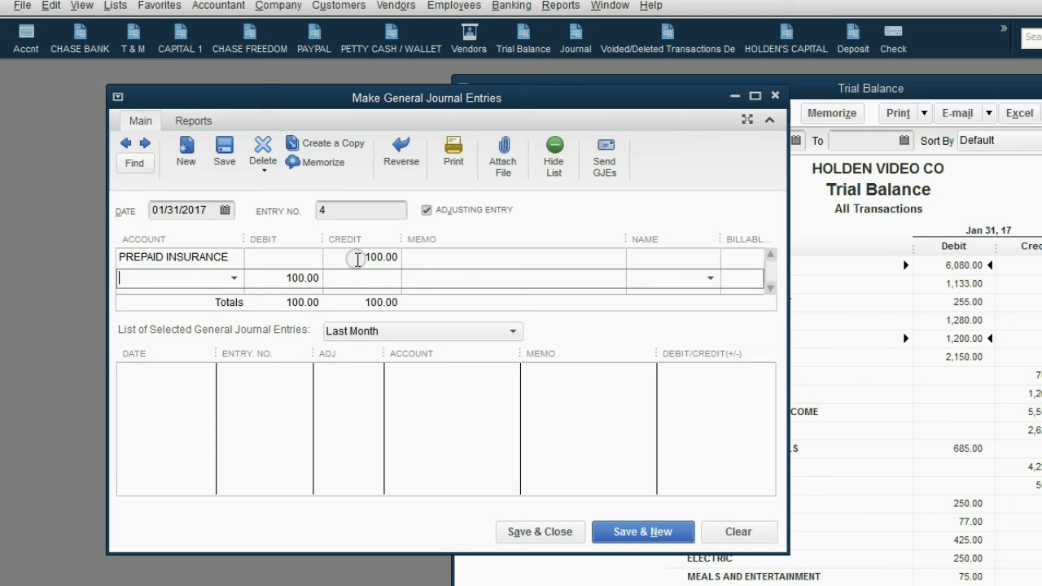
Debit INSURANCE EXENSE 100.00 on the second line and save the entry
{"action": "left_click", "coordinate": [234, 277]}
{"action": "scroll", "coordinate": [407, 415], "scroll_direction": "down", "scroll_amount": 4}
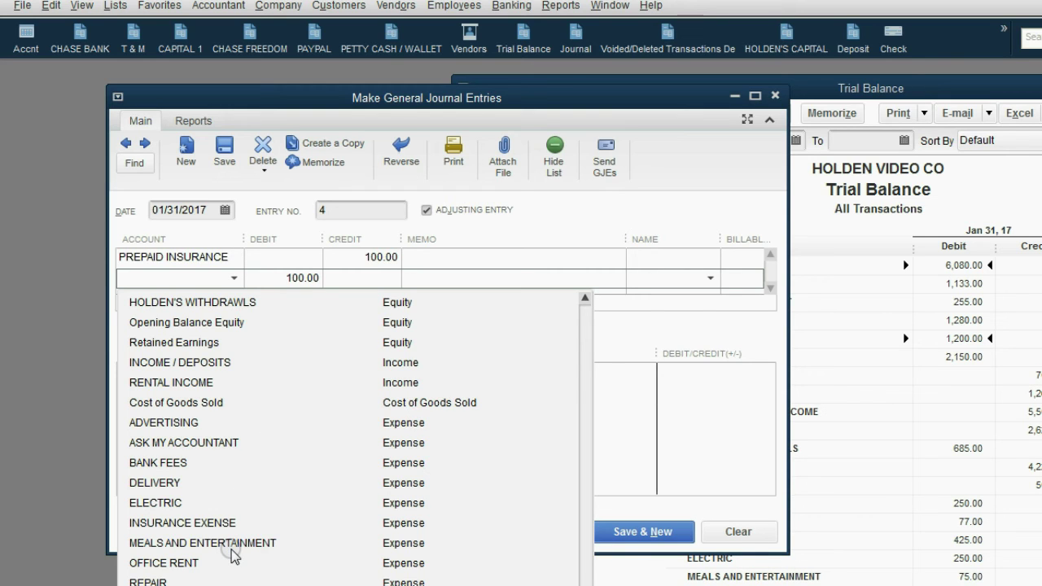
{"action": "left_click", "coordinate": [226, 523]}
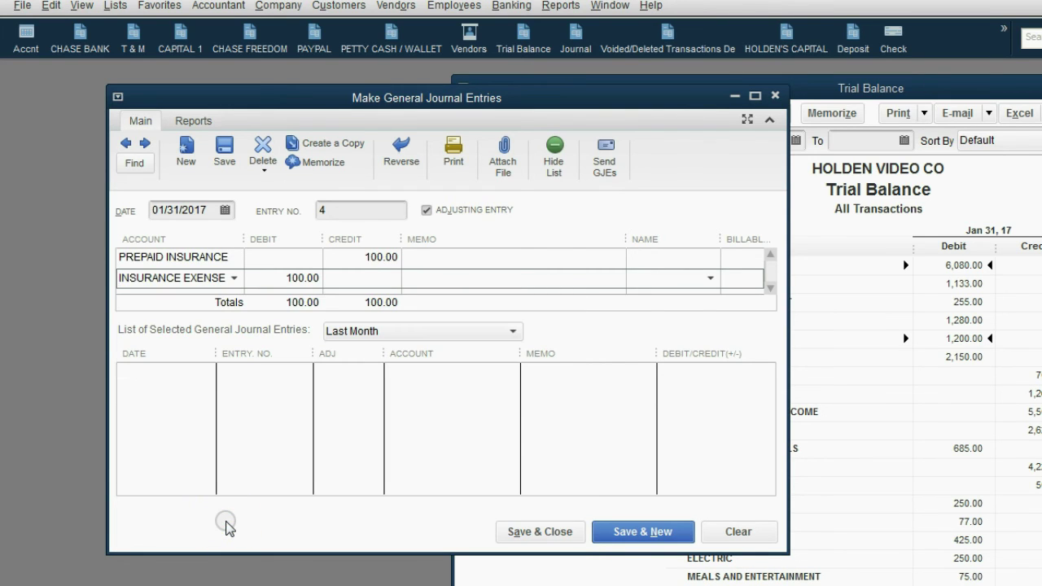
{"action": "left_click", "coordinate": [301, 277]}
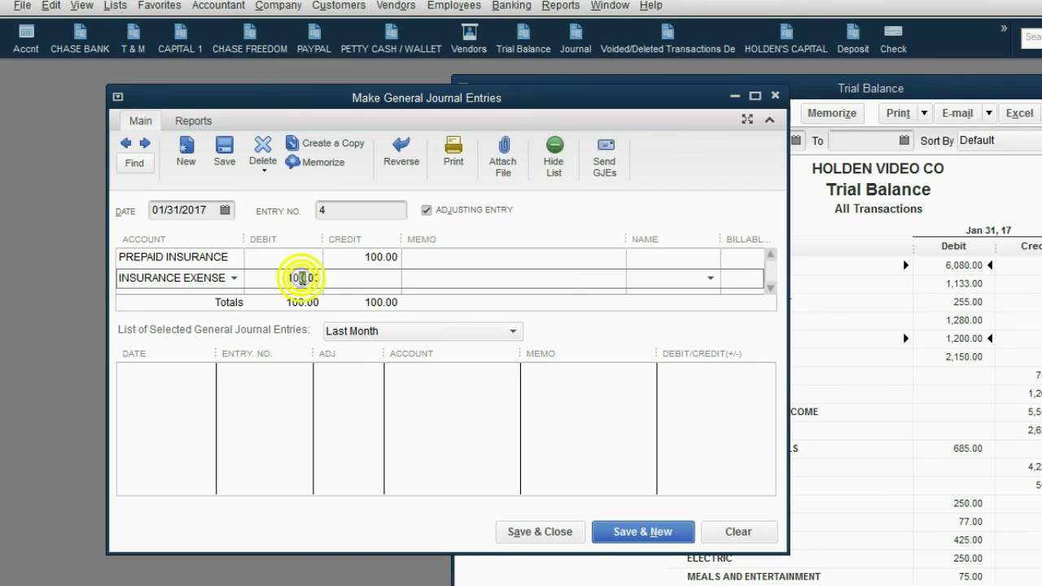
{"action": "left_click", "coordinate": [301, 278]}
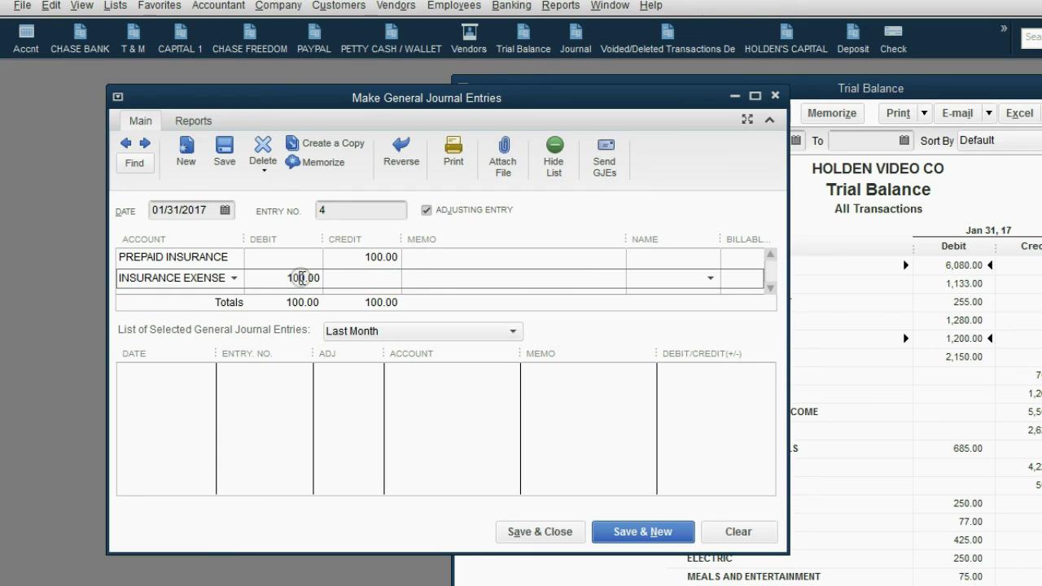
{"action": "left_click", "coordinate": [347, 257]}
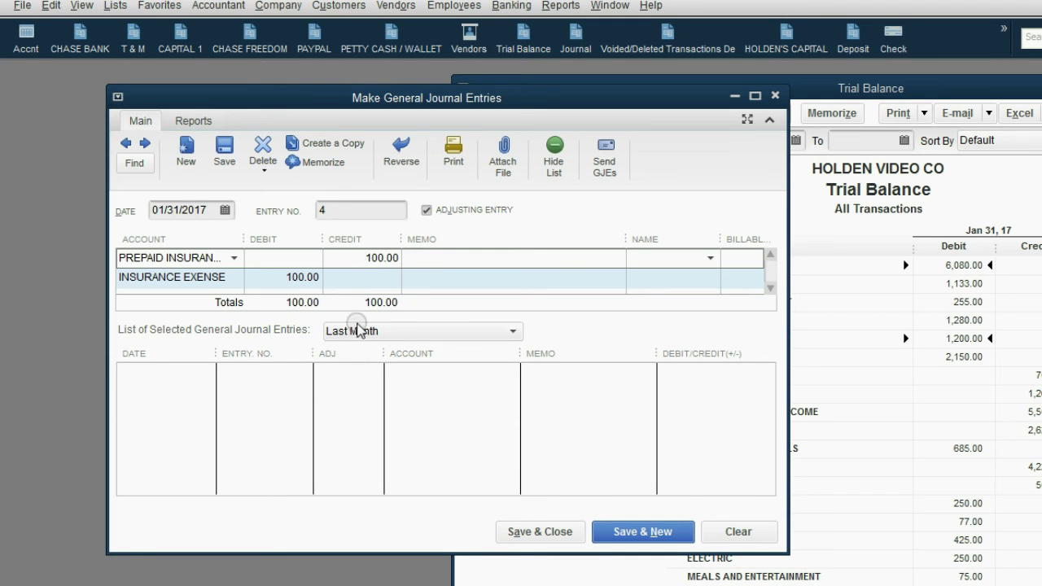
{"action": "left_click", "coordinate": [517, 531]}
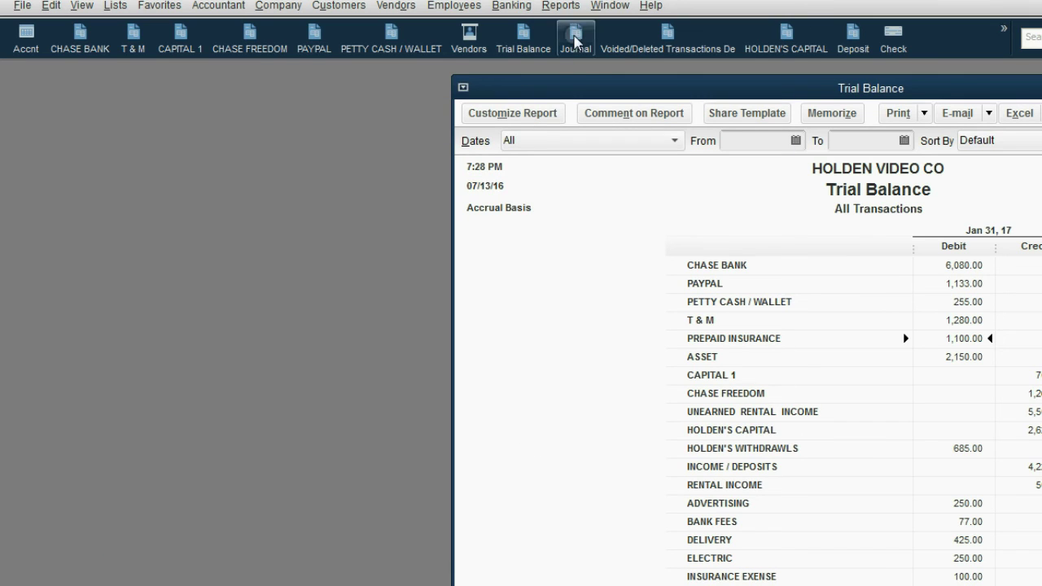
Verify PREPAID INSURANCE at 1,100.00 and INSURANCE EXENSE at 100.00 in the Trial Balance
{"action": "left_click_drag", "start_coordinate": [578, 85], "coordinate": [184, 78]}
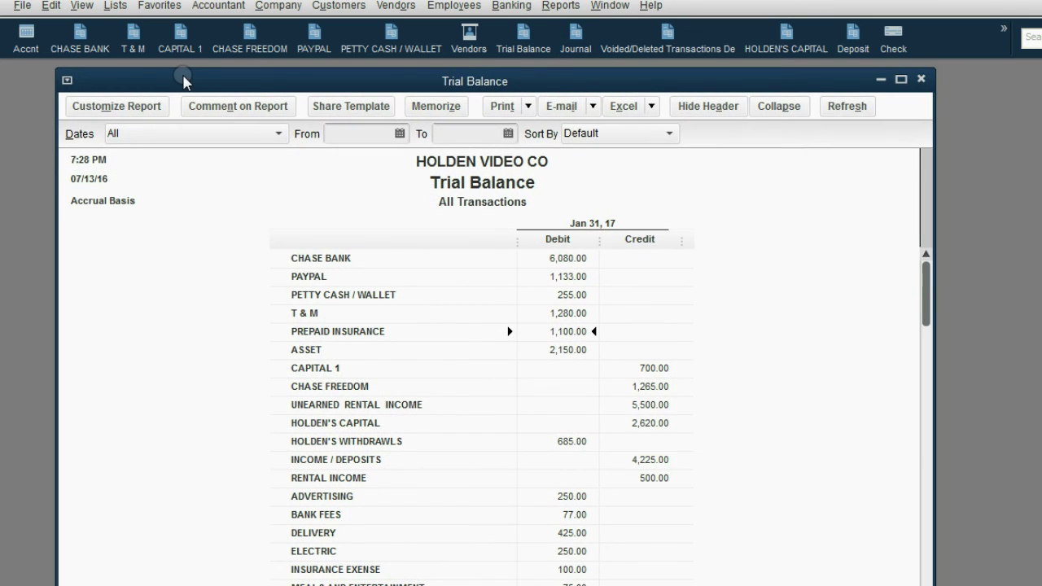
{"action": "left_click", "coordinate": [309, 275]}
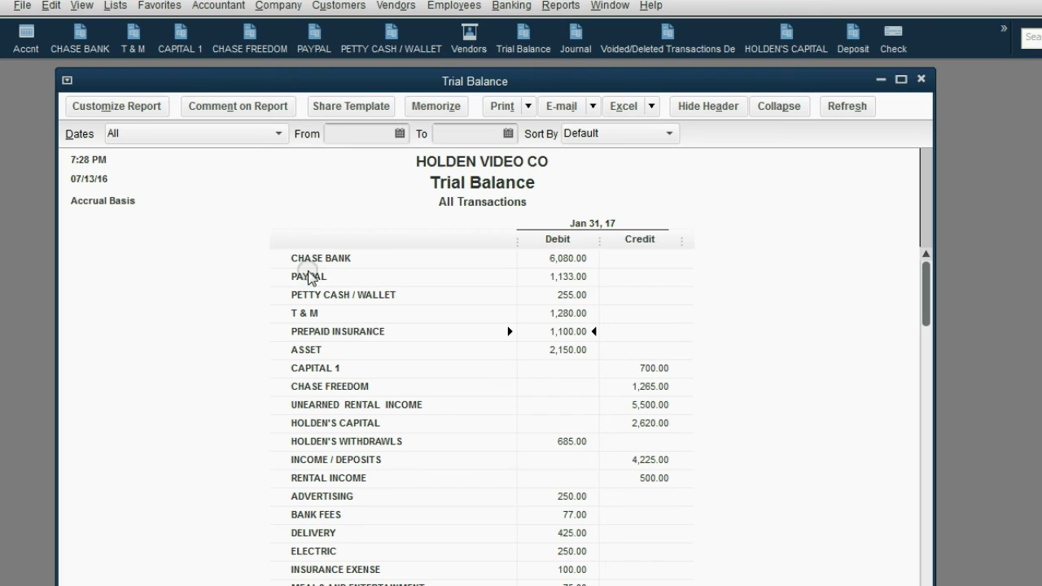
{"action": "left_click", "coordinate": [567, 337]}
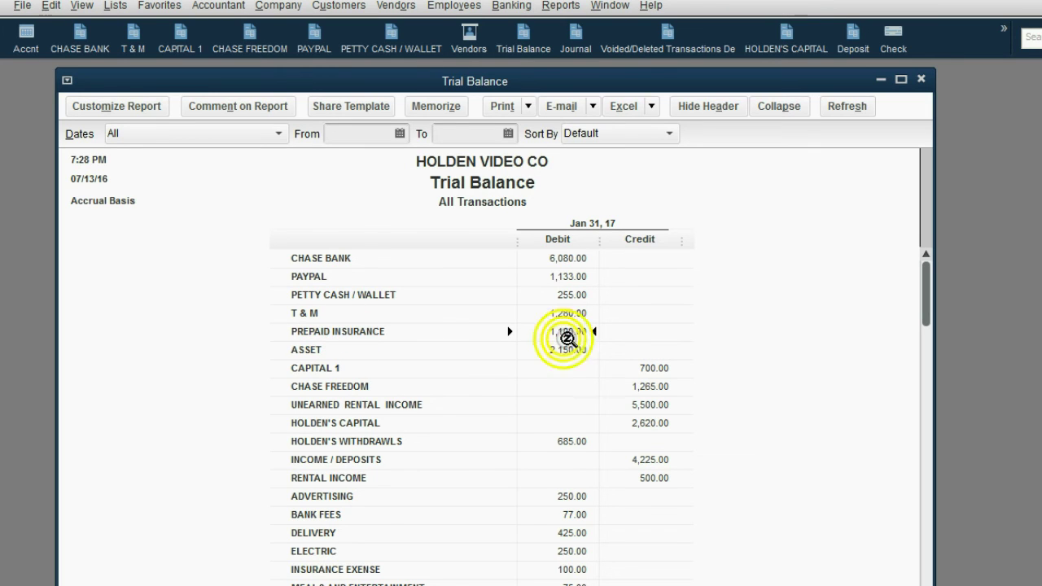
{"action": "scroll", "coordinate": [674, 374], "scroll_direction": "down", "scroll_amount": 2}
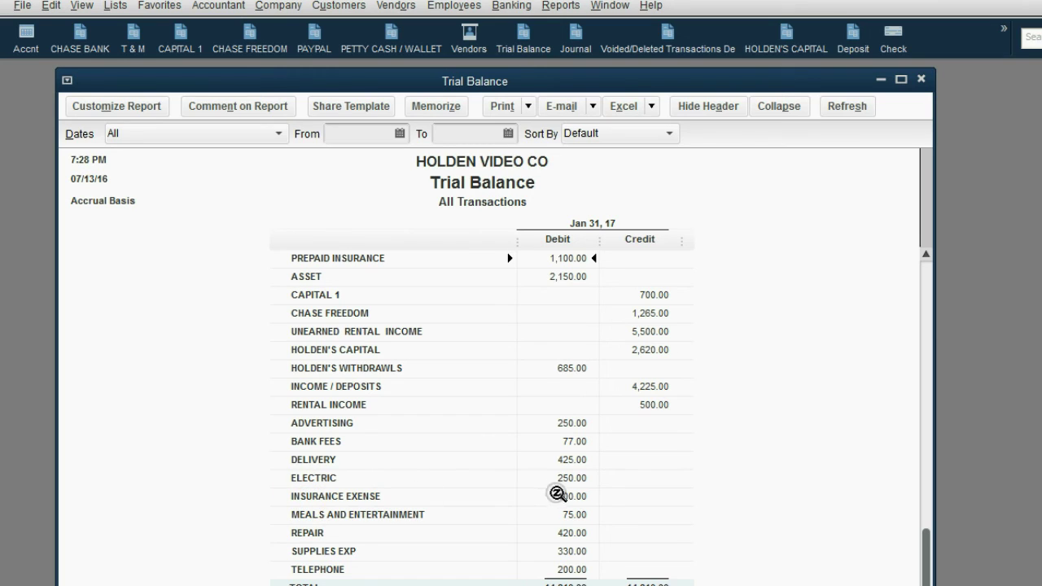
{"action": "left_click", "coordinate": [557, 494]}
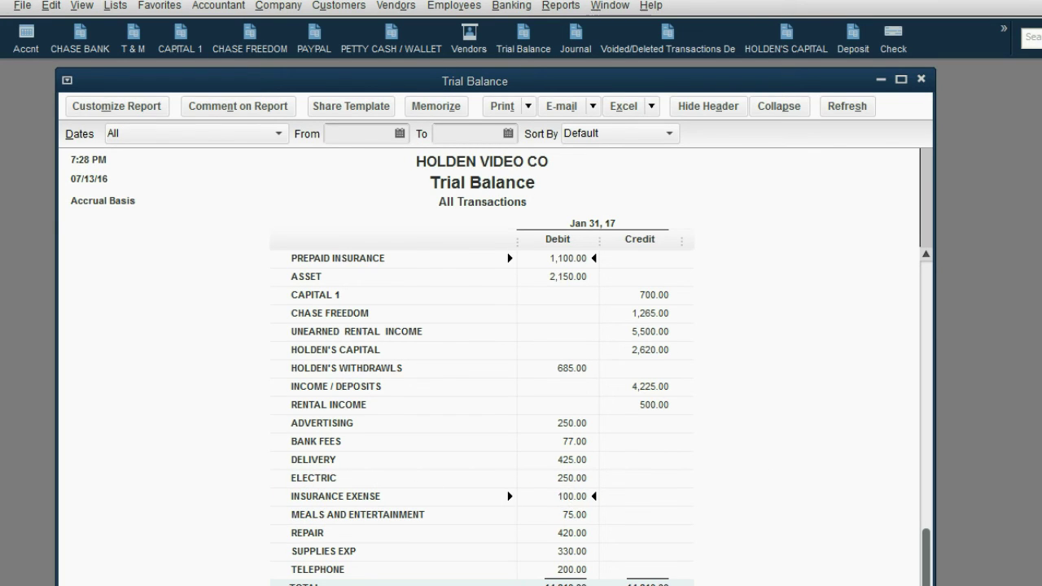
Show the $100 Jan 31 journal entry slide, then minimize the slide show
{"action": "key", "text": "alt+Tab"}
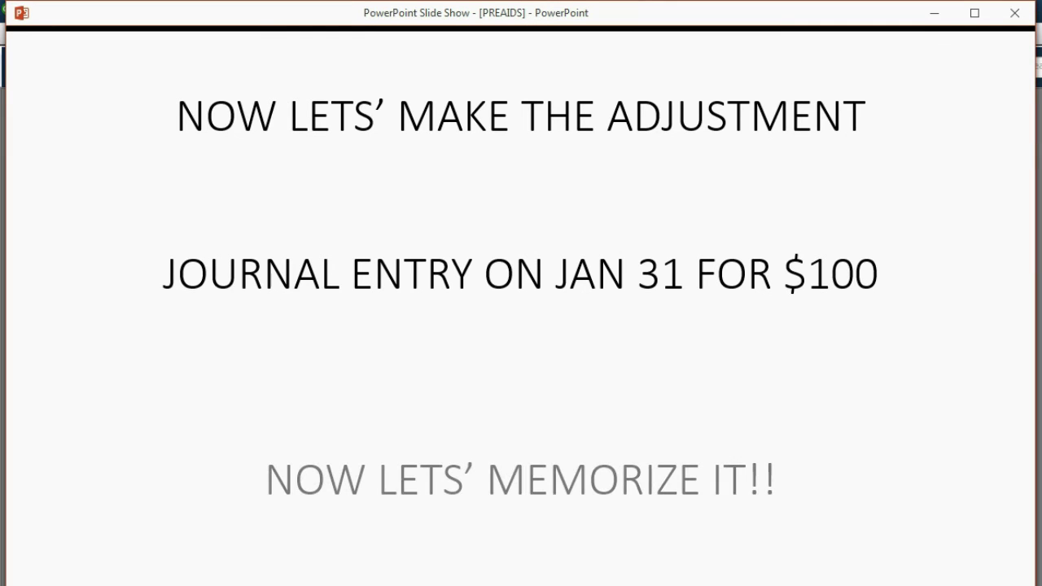
{"action": "left_click", "coordinate": [929, 17]}
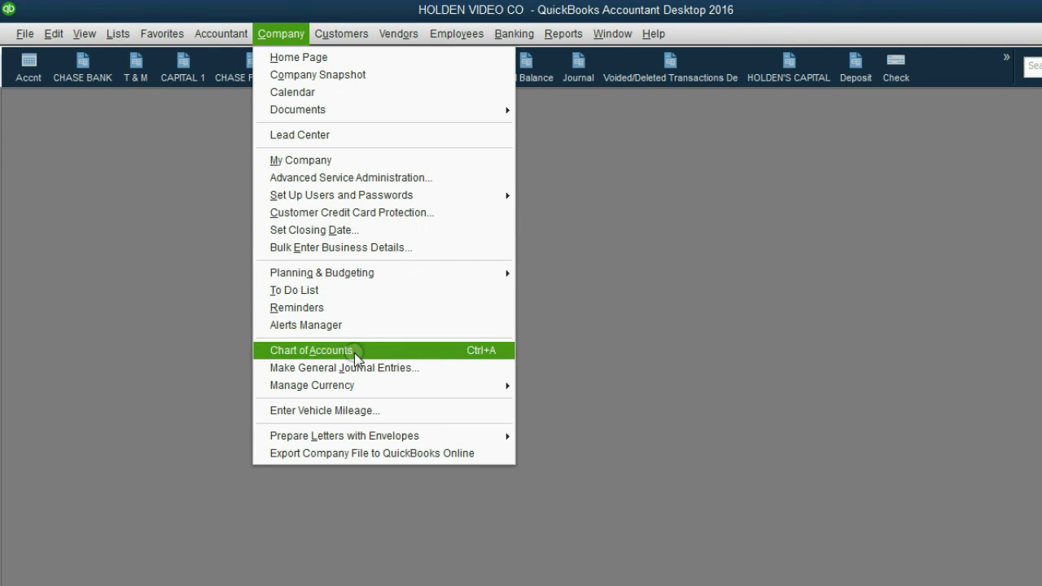
Reopen the previous general journal entry no. 4 from a new journal entry window
{"action": "left_click", "coordinate": [353, 368]}
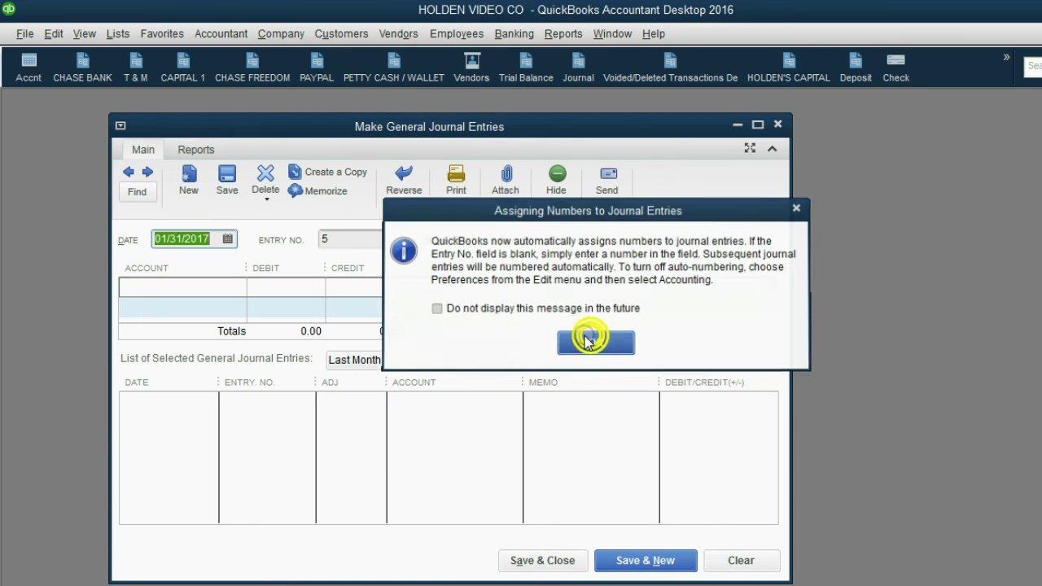
{"action": "left_click", "coordinate": [592, 341]}
{"action": "left_click", "coordinate": [129, 177]}
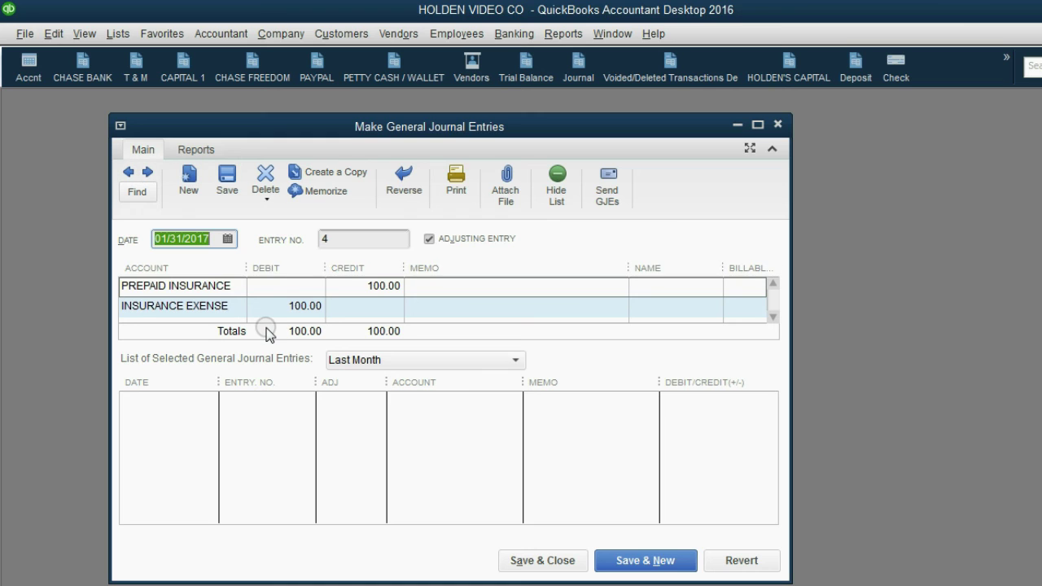
Bring up the Memorize Transaction dialog for entry no. 4 via Edit > Memorize General Journal
{"action": "left_click", "coordinate": [317, 191]}
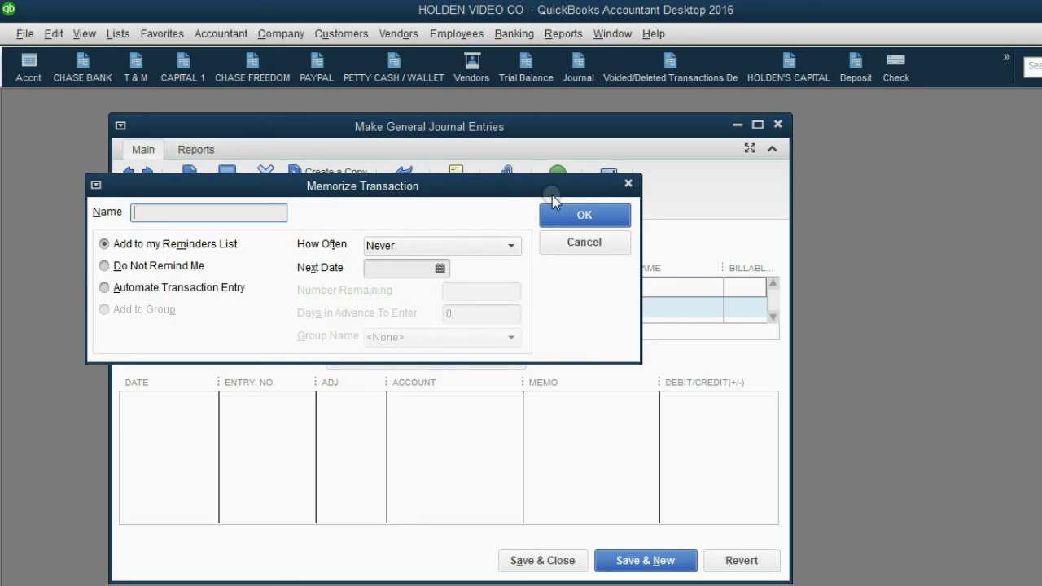
{"action": "left_click", "coordinate": [628, 183]}
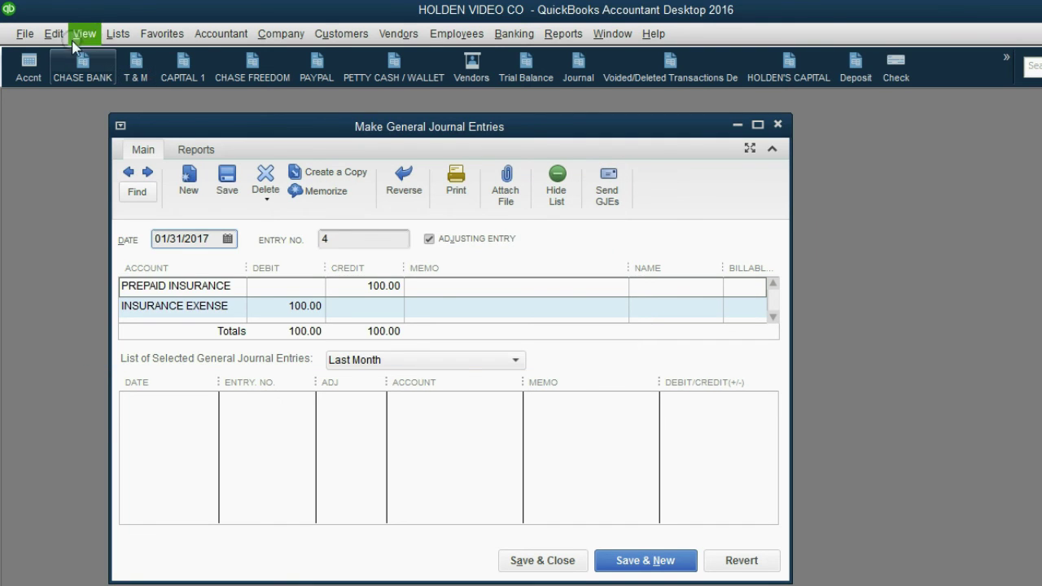
{"action": "left_click", "coordinate": [57, 34]}
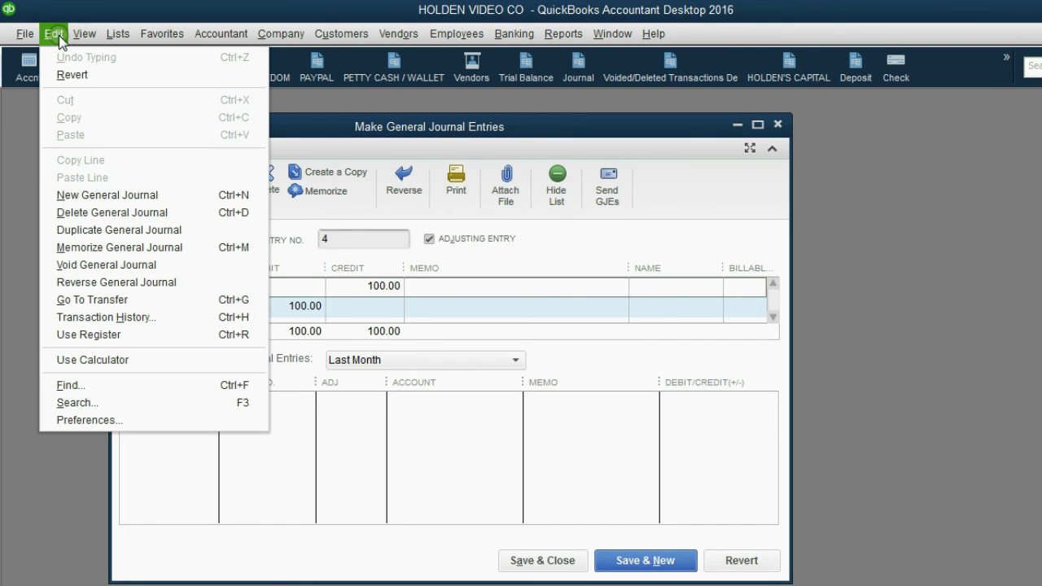
{"action": "left_click", "coordinate": [133, 247]}
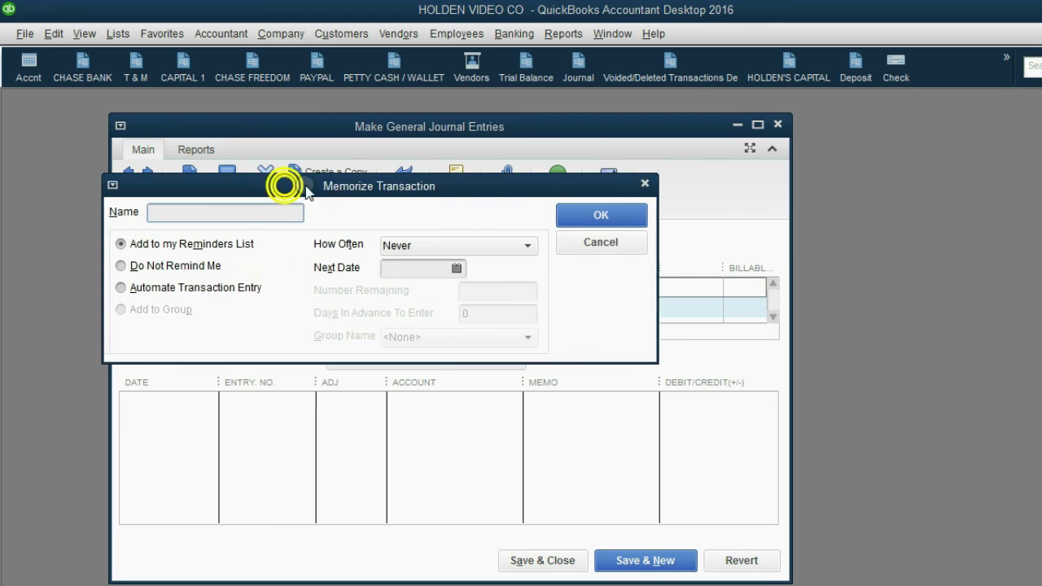
{"action": "mouse_move", "coordinate": [281, 184]}
{"action": "left_mouse_down"}
{"action": "mouse_move", "coordinate": [290, 179]}
{"action": "mouse_move", "coordinate": [277, 197]}
{"action": "left_mouse_up"}
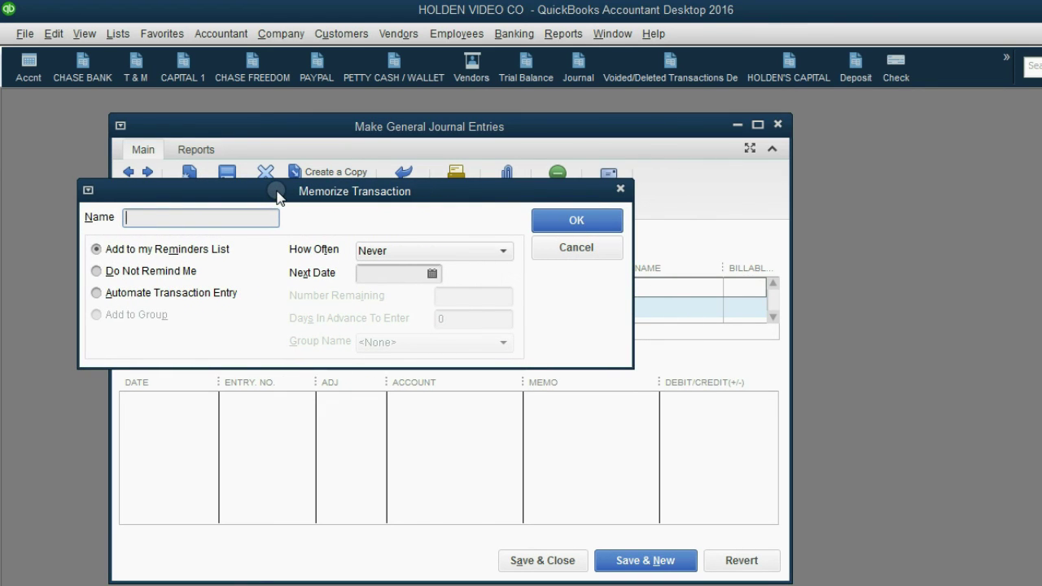
Name the memorized entry FARMERS and set it to automate monthly
{"action": "type", "text": "FARMERS"}
{"action": "left_click", "coordinate": [140, 293]}
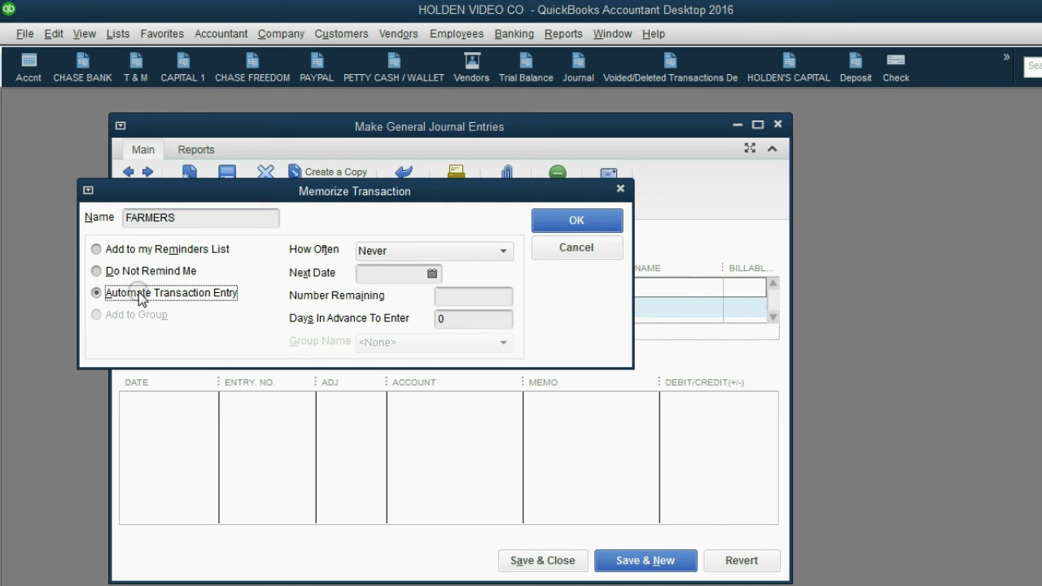
{"action": "left_click", "coordinate": [501, 251]}
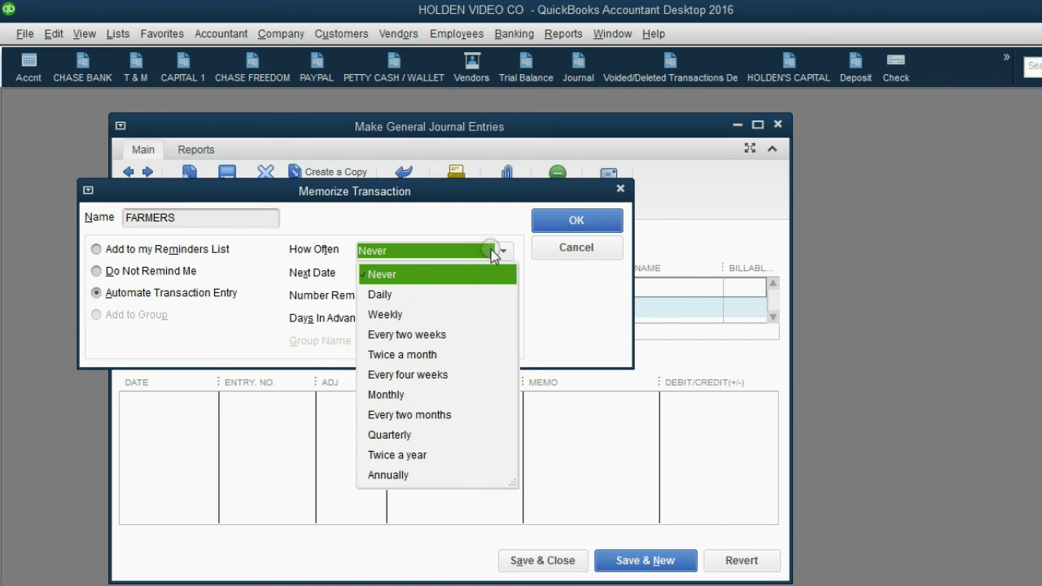
{"action": "left_click", "coordinate": [434, 393]}
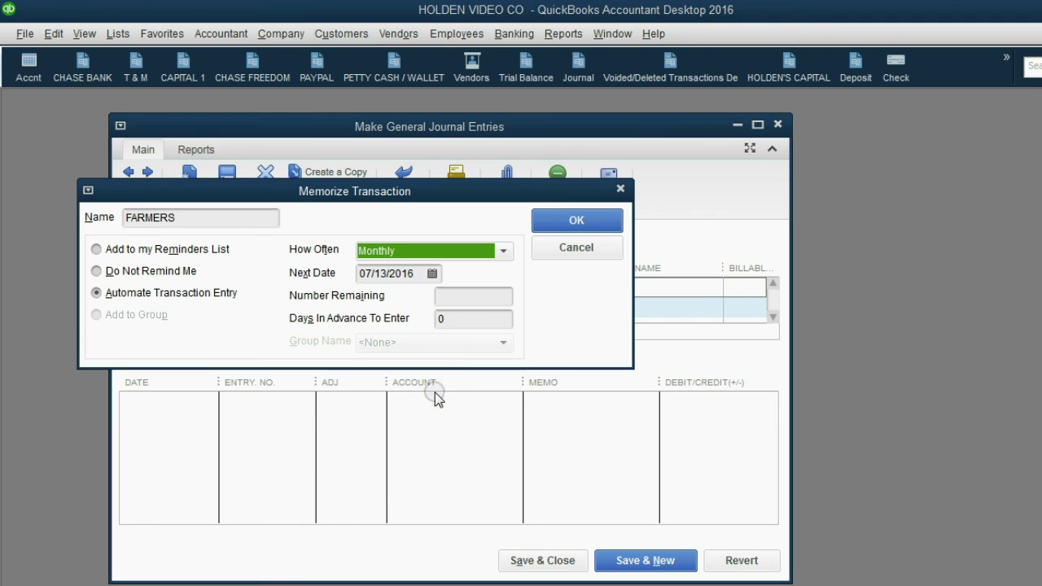
Set the next date to 02/28/2017 with 11 entries remaining
{"action": "left_click", "coordinate": [425, 273]}
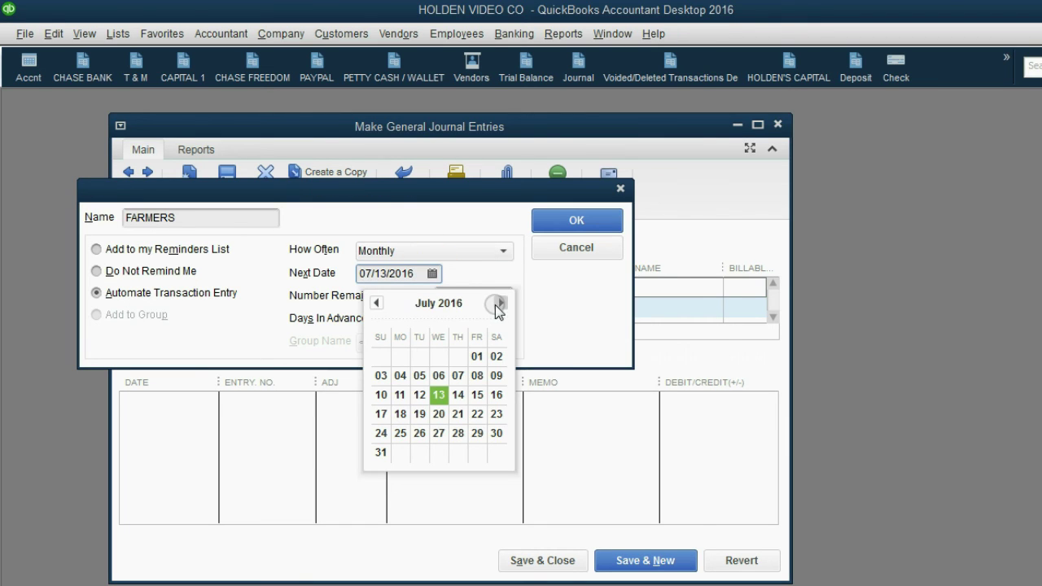
{"action": "left_click", "coordinate": [497, 303]}
{"action": "left_click", "coordinate": [498, 303]}
{"action": "left_click", "coordinate": [498, 303]}
{"action": "left_click", "coordinate": [498, 303]}
{"action": "left_click", "coordinate": [498, 303]}
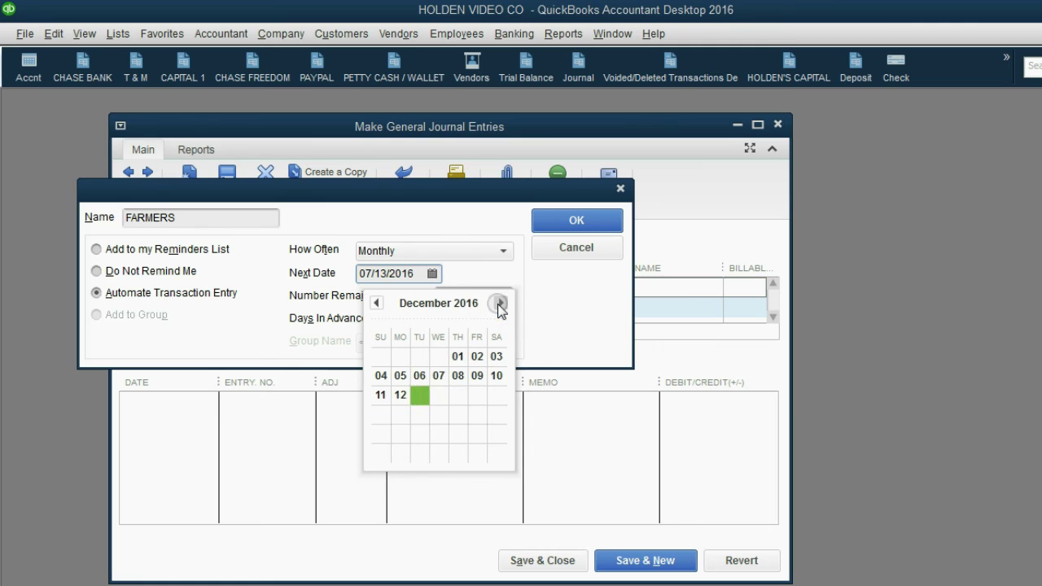
{"action": "left_click", "coordinate": [498, 304]}
{"action": "left_click", "coordinate": [498, 304]}
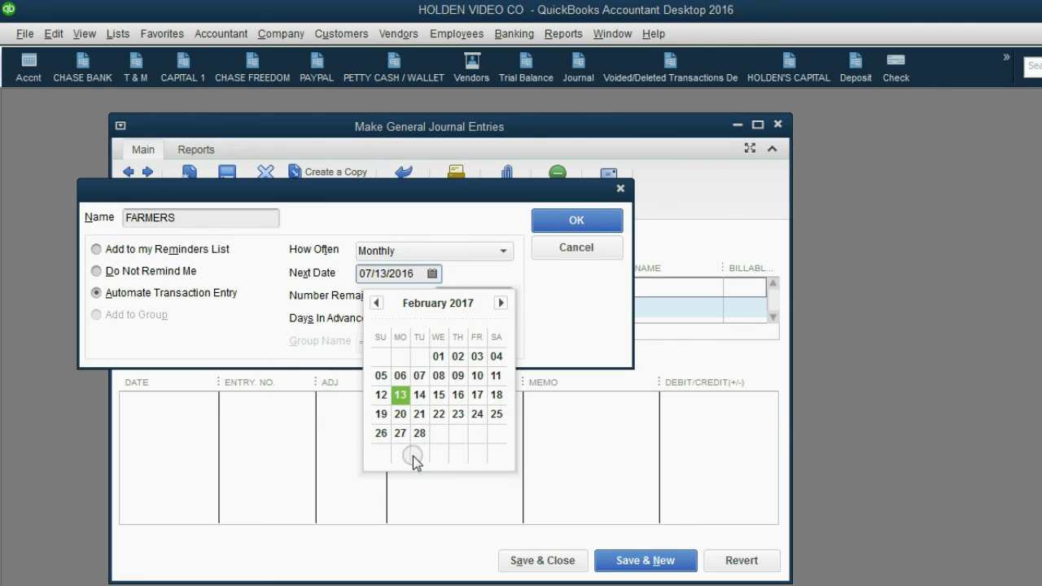
{"action": "left_click", "coordinate": [418, 433]}
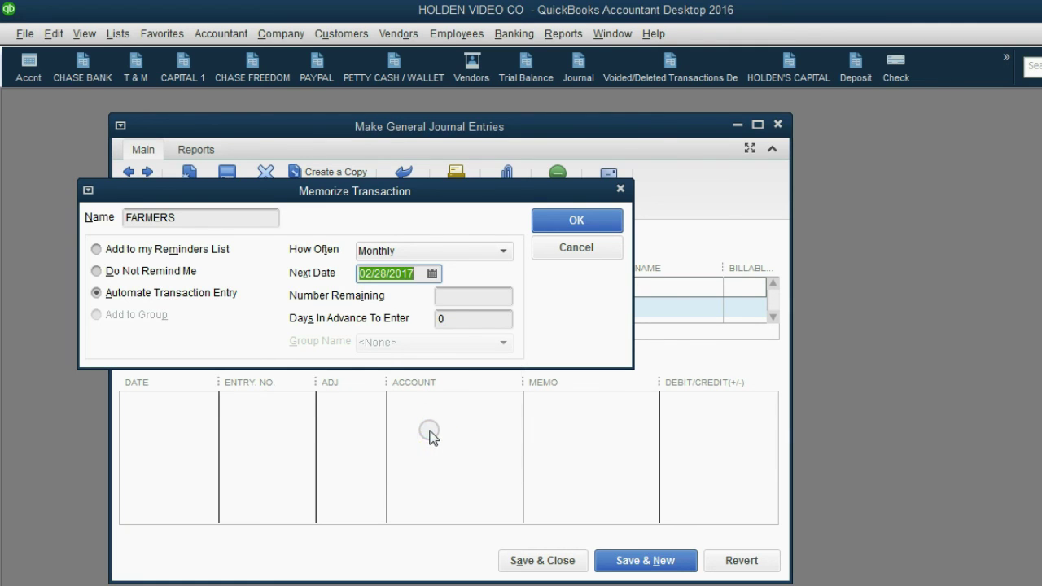
{"action": "left_click", "coordinate": [462, 295]}
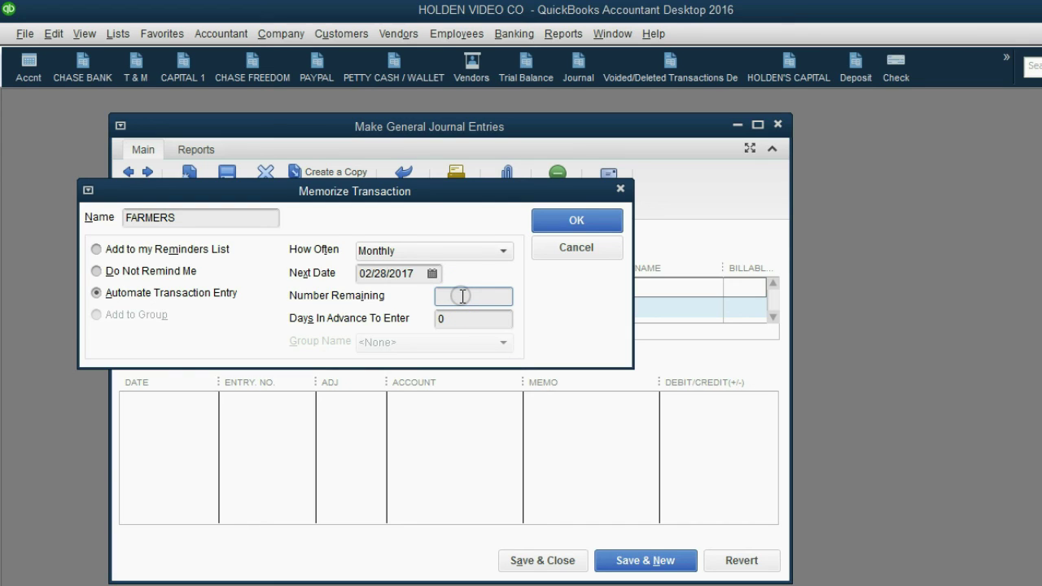
{"action": "type", "text": "11"}
Save the memorization, close the journal entry, and view FARMERS beside JONNY'S RENT in the Memorized Transaction List
{"action": "left_click", "coordinate": [549, 221]}
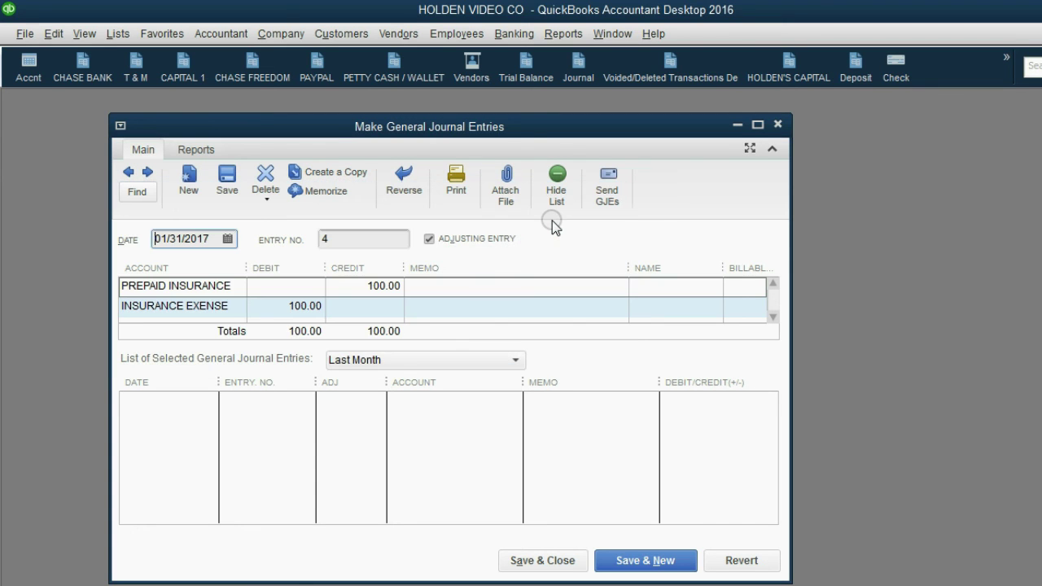
{"action": "key", "text": "Escape"}
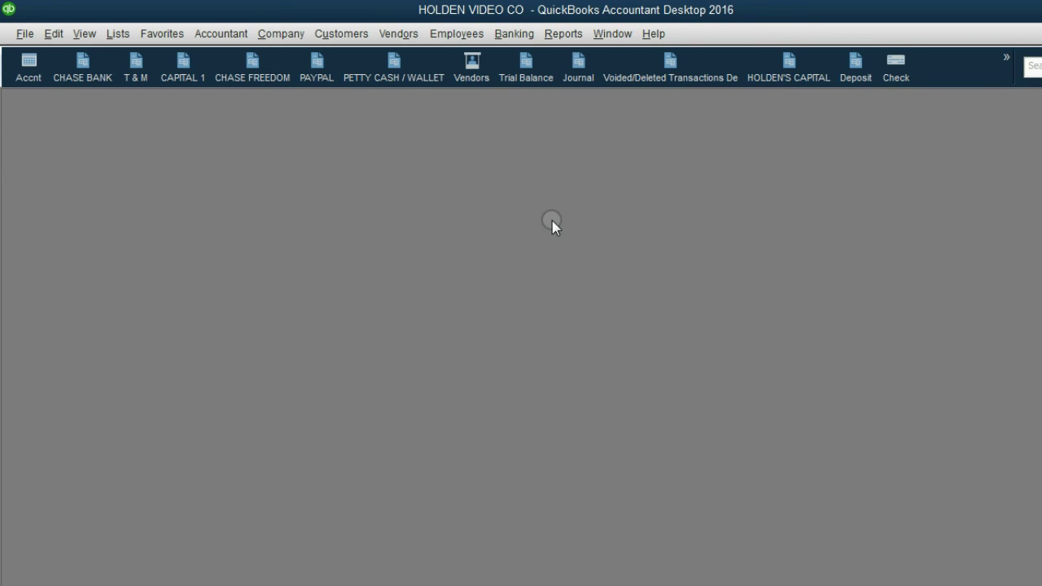
{"action": "left_click", "coordinate": [121, 35]}
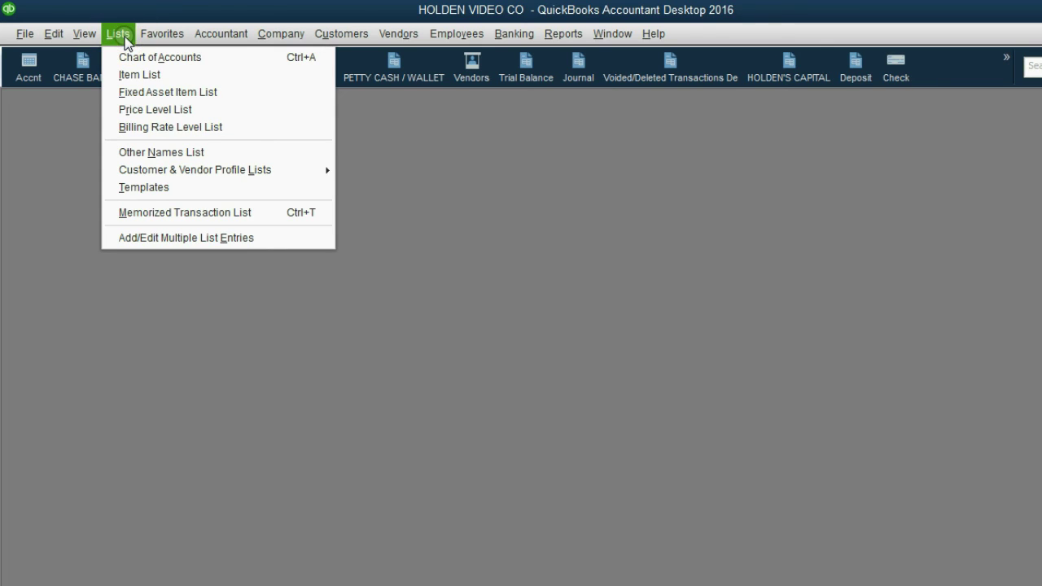
{"action": "left_click", "coordinate": [184, 215]}
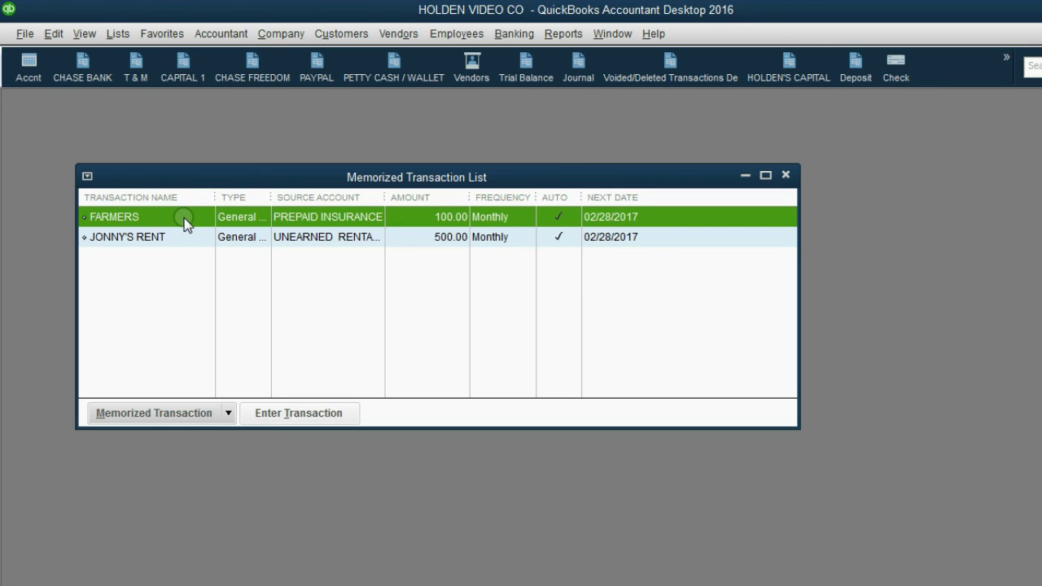
{"action": "left_click", "coordinate": [176, 232]}
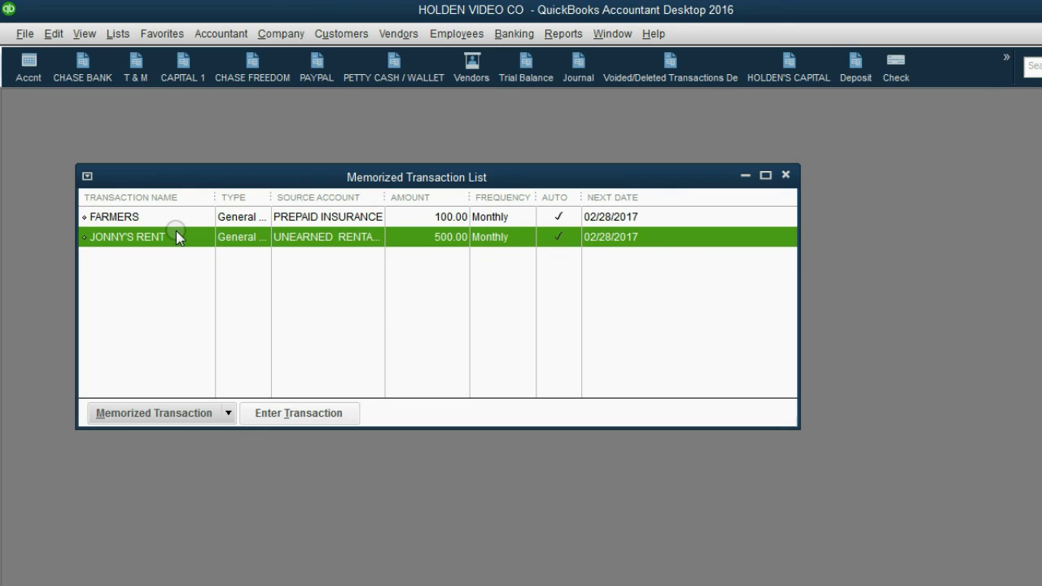
{"action": "left_click", "coordinate": [178, 218]}
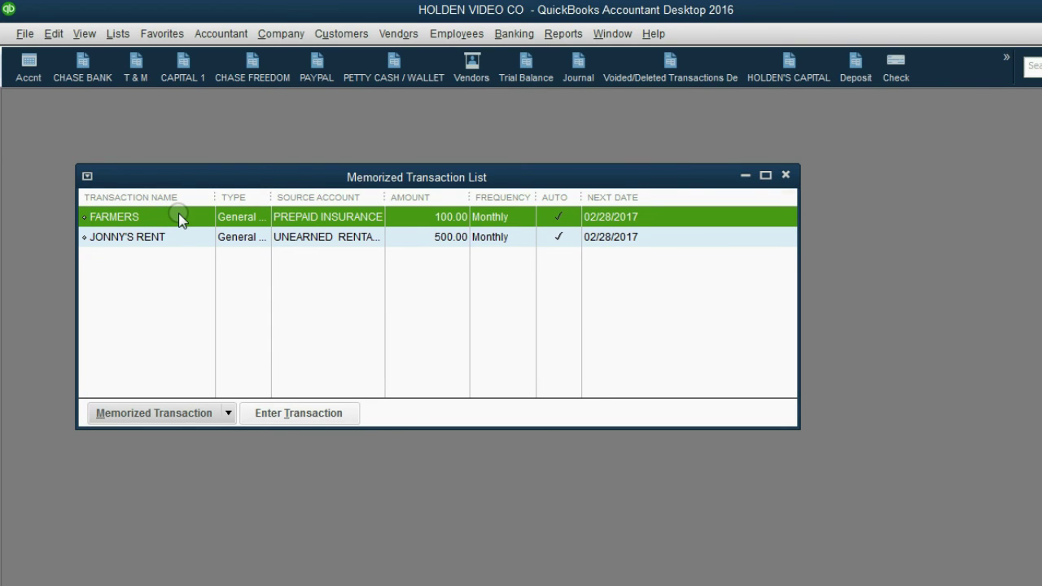
{"action": "double_click", "coordinate": [180, 218]}
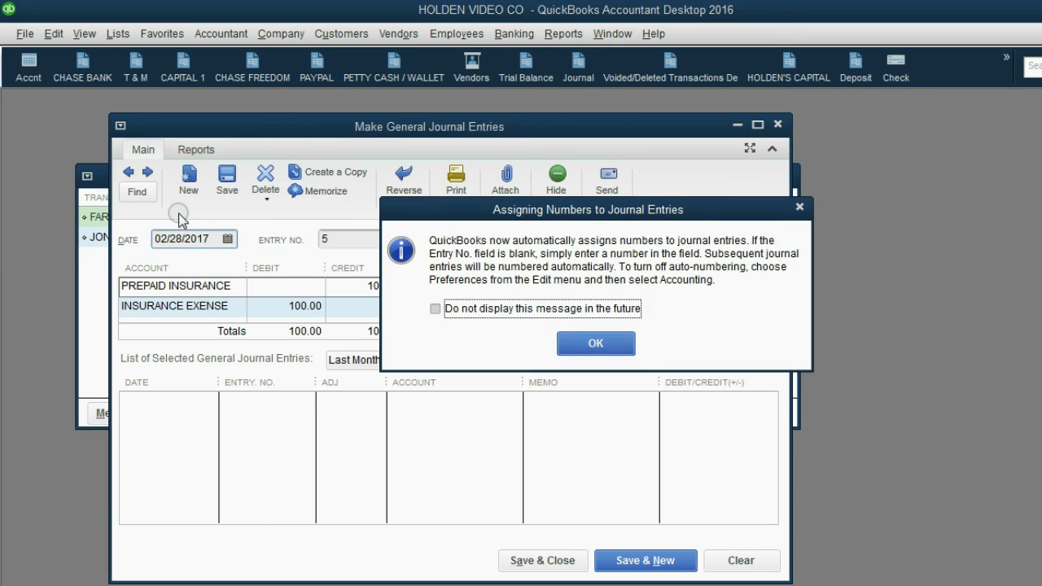
{"action": "left_click", "coordinate": [586, 343]}
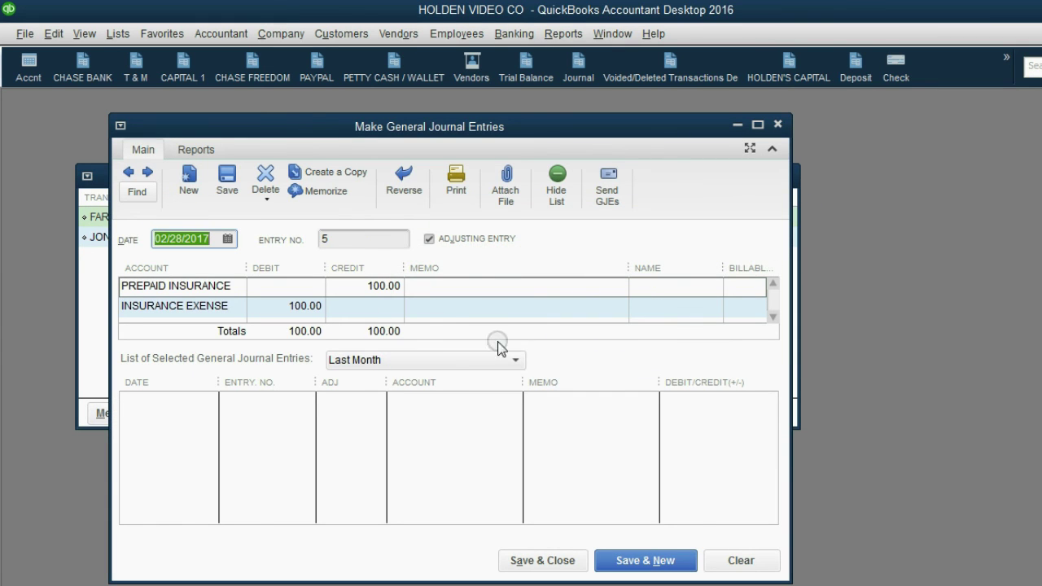
{"action": "left_click", "coordinate": [515, 336]}
{"action": "left_click", "coordinate": [776, 127]}
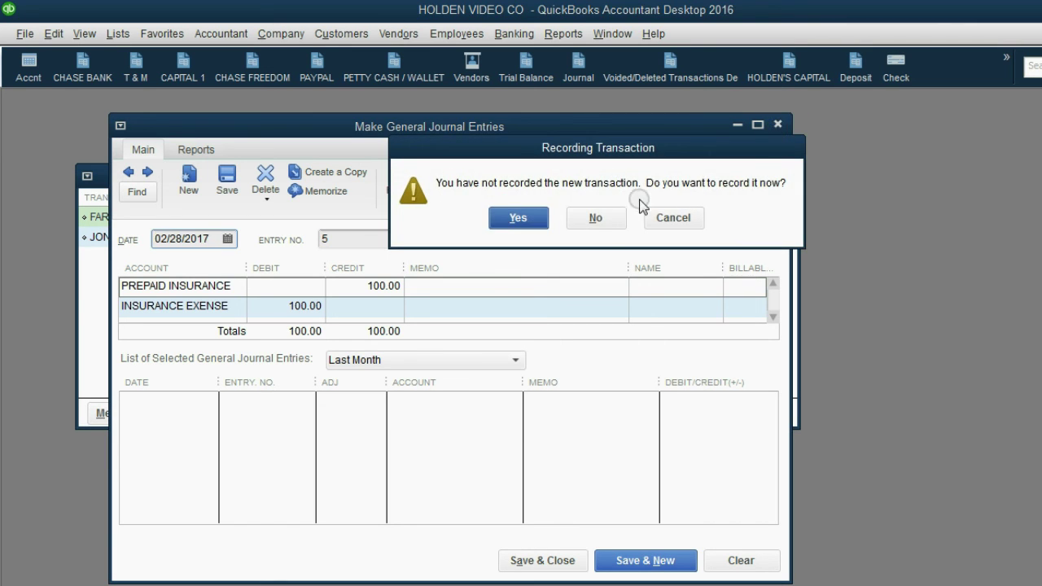
{"action": "left_click", "coordinate": [599, 218]}
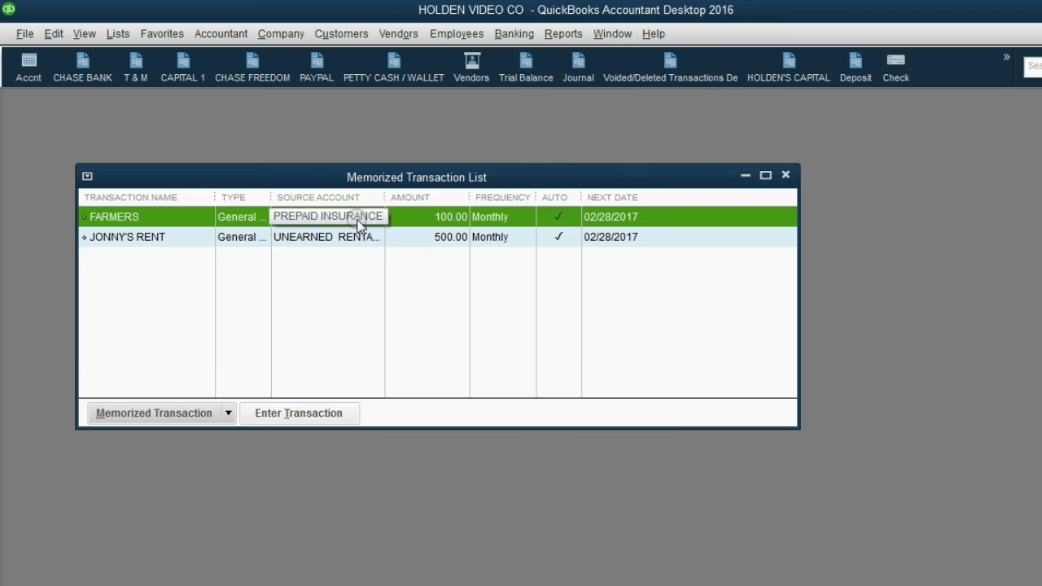
Open FARMERS's schedule via Edit Memorized Transaction to review its monthly settings from 02/28/2017
{"action": "left_click", "coordinate": [225, 413]}
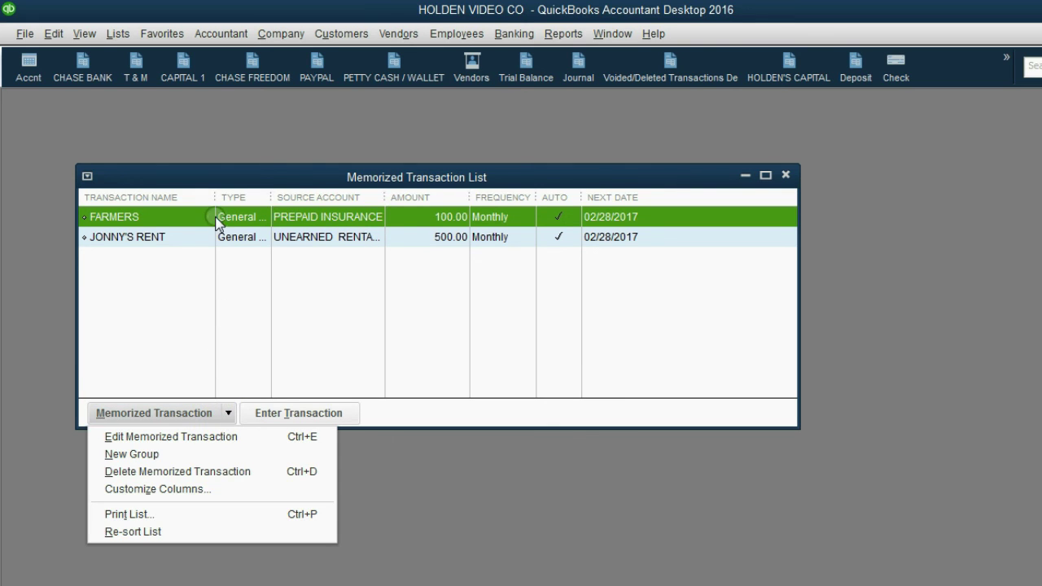
{"action": "left_click", "coordinate": [216, 213]}
{"action": "left_click", "coordinate": [229, 413]}
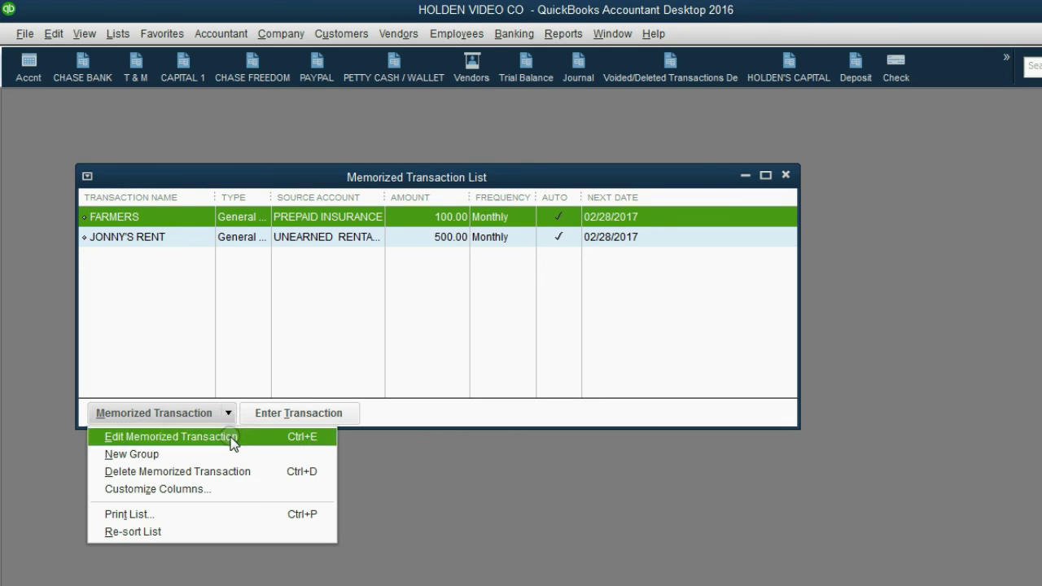
{"action": "left_click", "coordinate": [233, 439]}
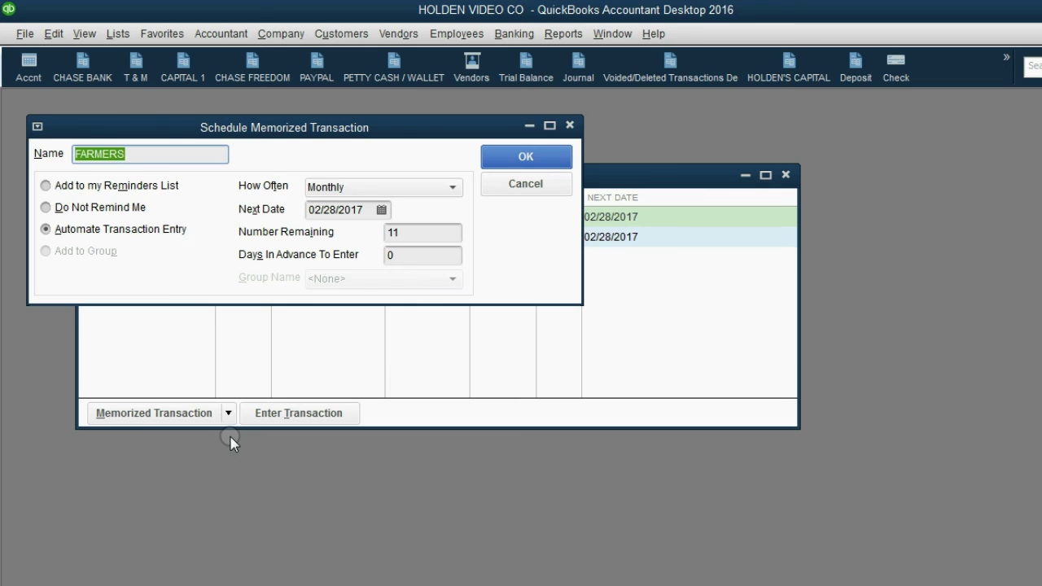